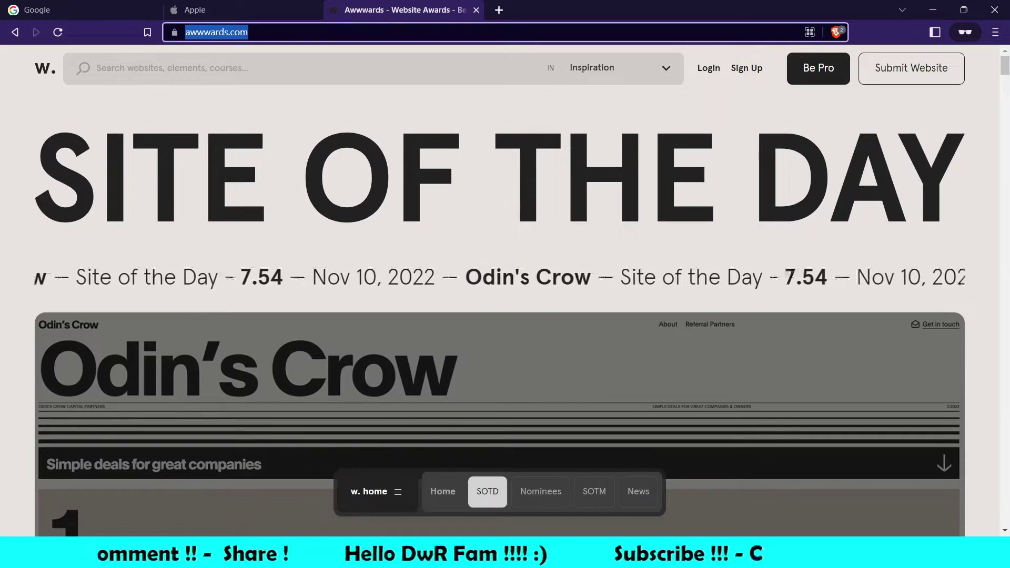
Step: Scroll the Figma prototype and the live awwwards.com page to compare their top sections
key("alt+Tab")
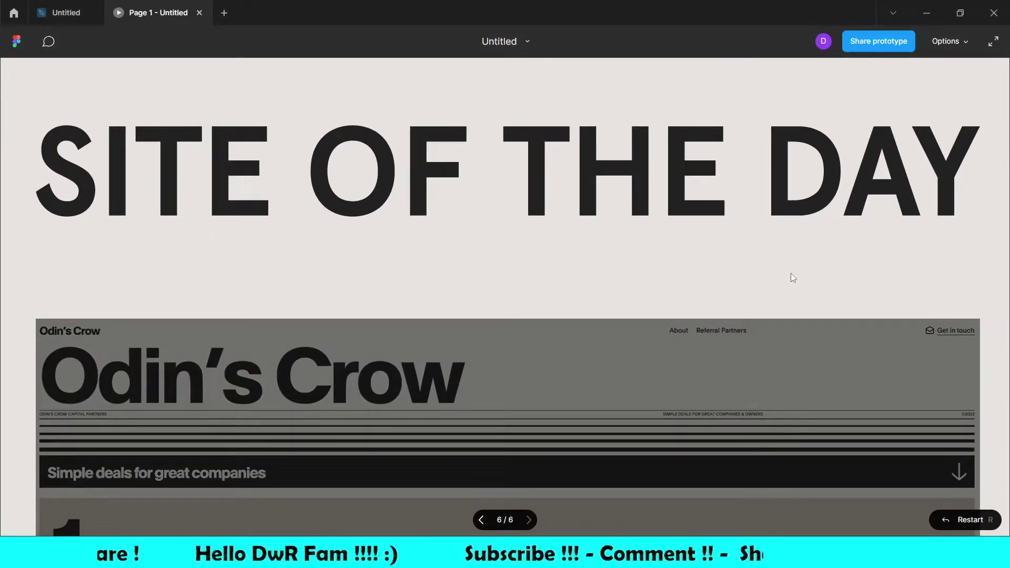
scroll(792, 277, "down", 5)
key("alt+Tab")
key("alt+Tab")
scroll(791, 275, "down", 10)
scroll(793, 278, "down", 5)
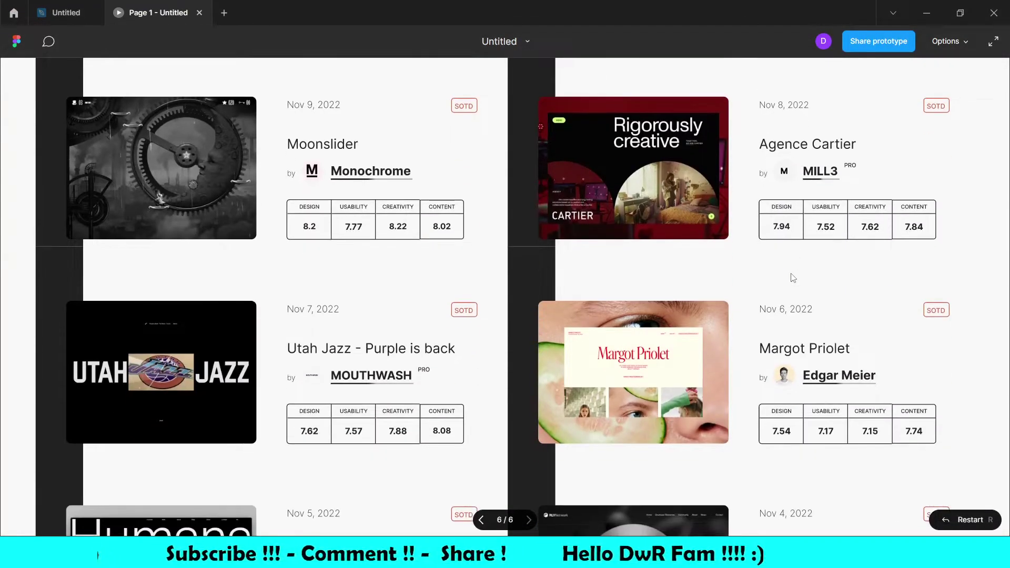
scroll(793, 277, "up", 15)
scroll(793, 277, "down", 10)
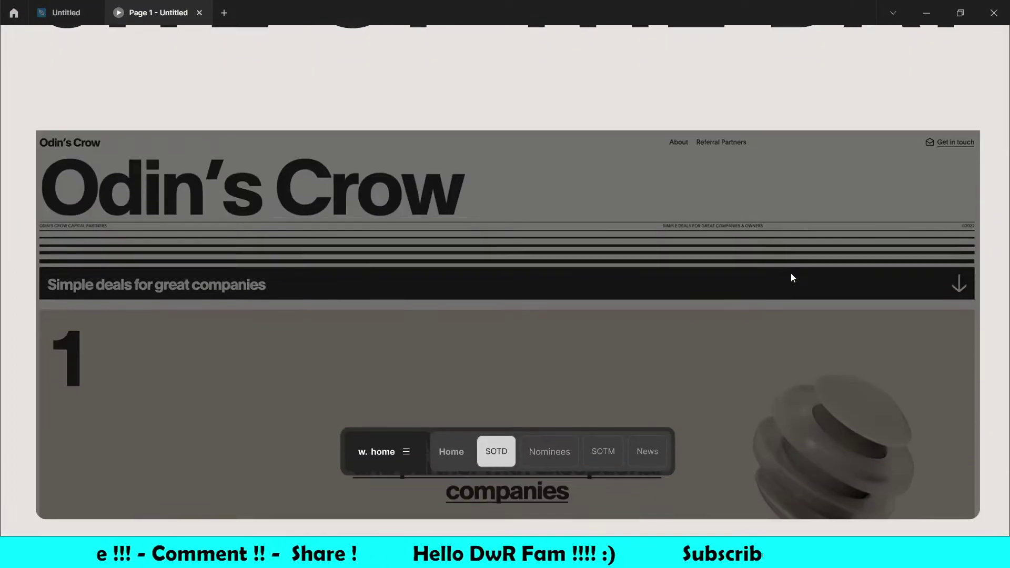
key("alt+Tab")
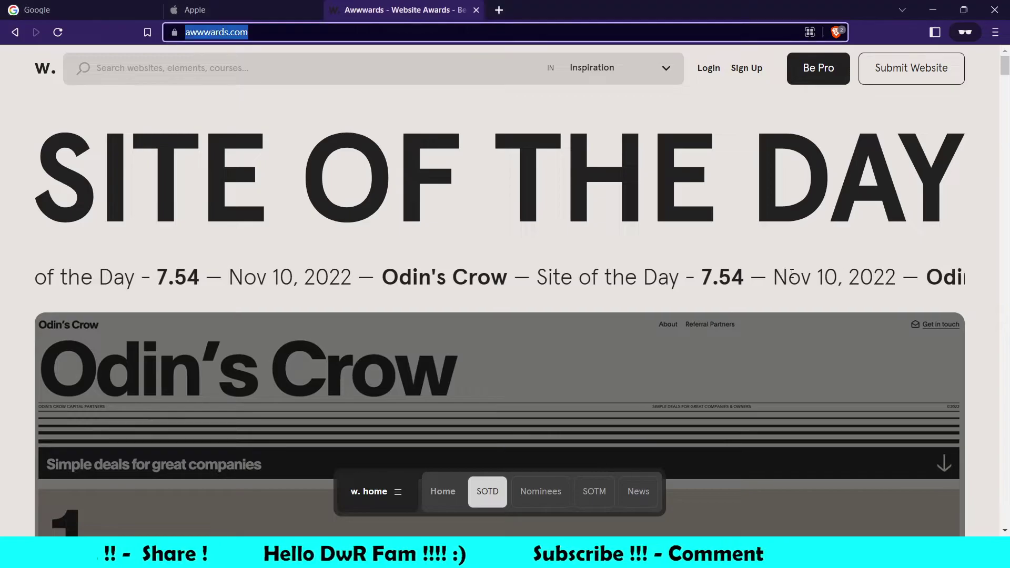
scroll(792, 275, "down", 10)
scroll(792, 273, "down", 6)
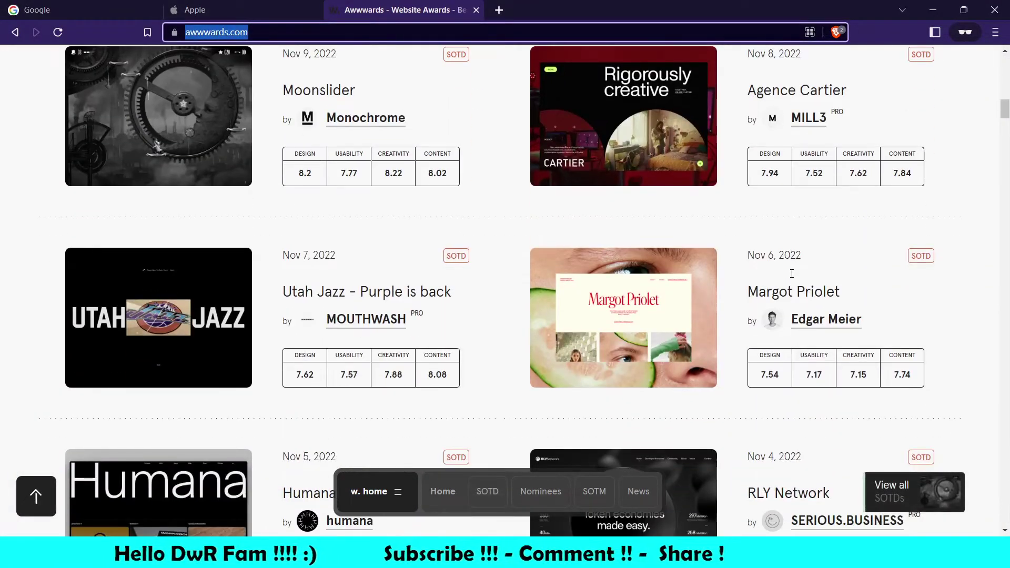
scroll(792, 274, "up", 5)
Step: Scroll further down the prototype, then check the matching LATEST SOTDS section on the live site
key("alt+Tab")
scroll(792, 278, "up", 2)
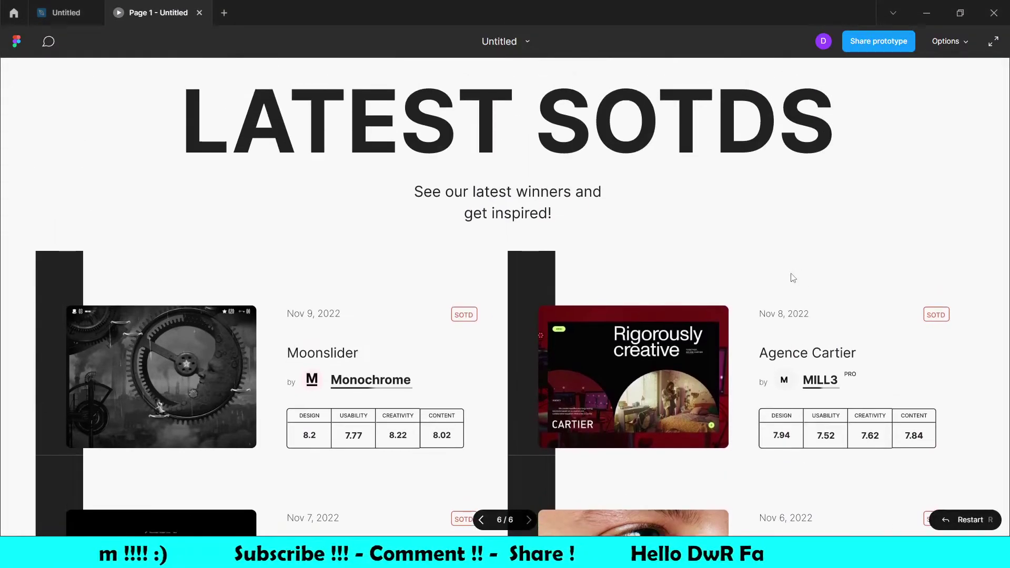
scroll(791, 277, "down", 10)
scroll(793, 277, "up", 5)
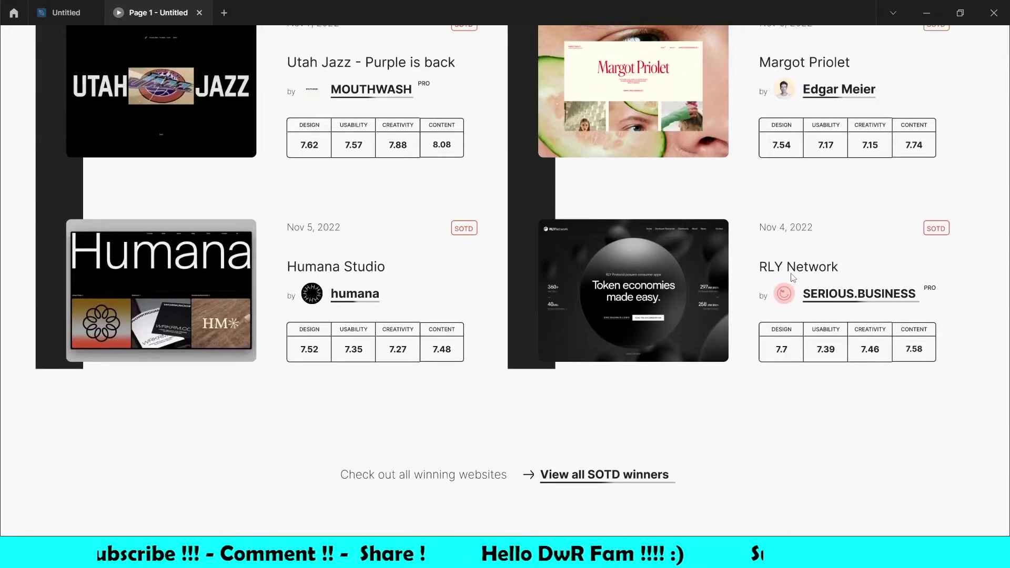
scroll(664, 248, "down", 2)
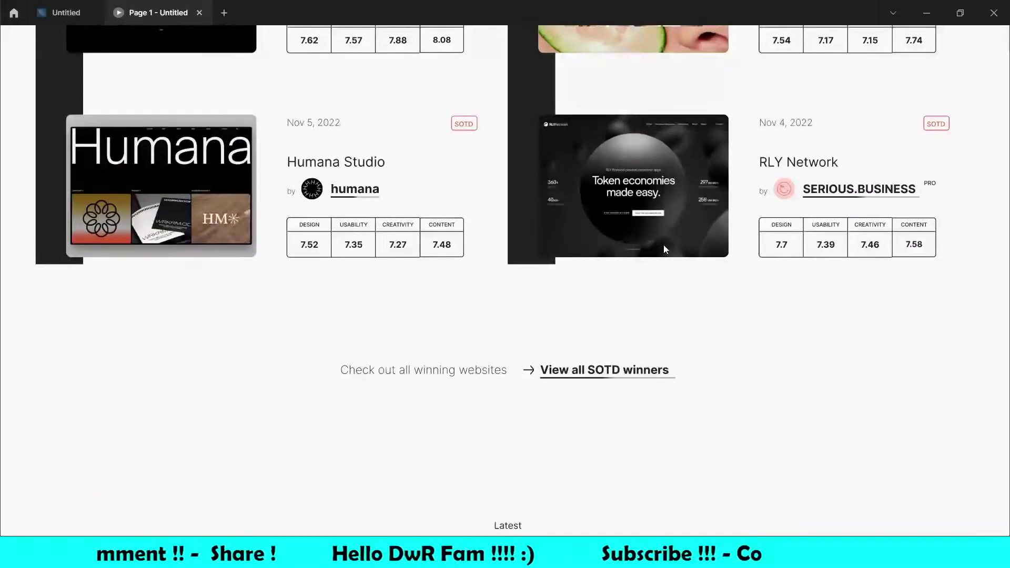
scroll(664, 247, "down", 10)
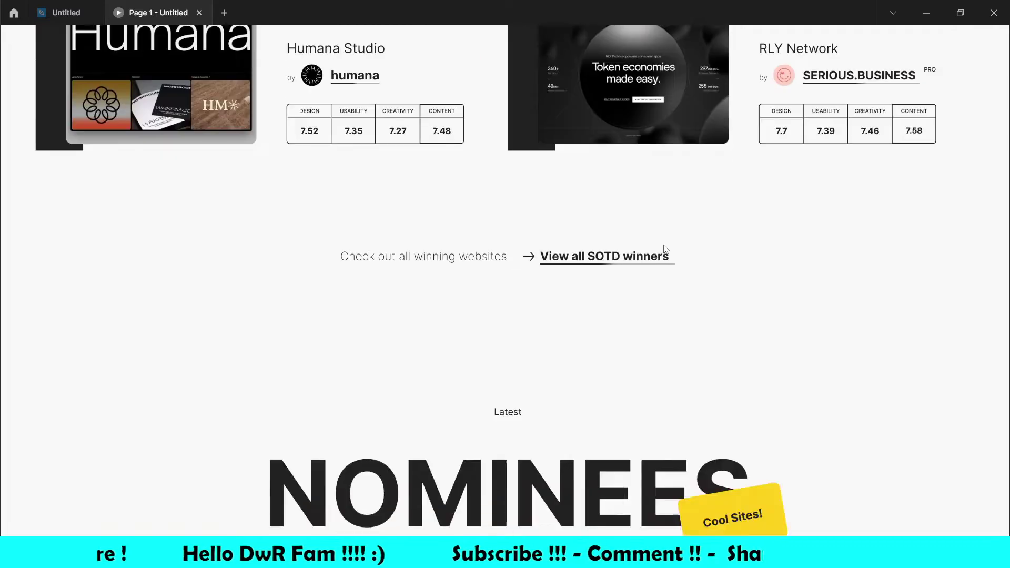
scroll(664, 248, "down", 3)
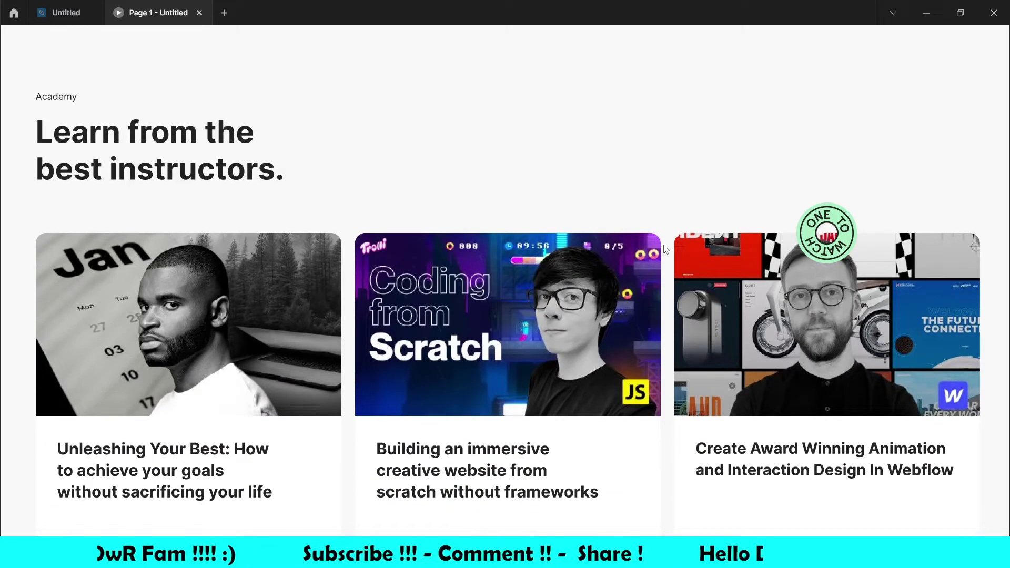
scroll(665, 249, "down", 1)
key("alt+Tab")
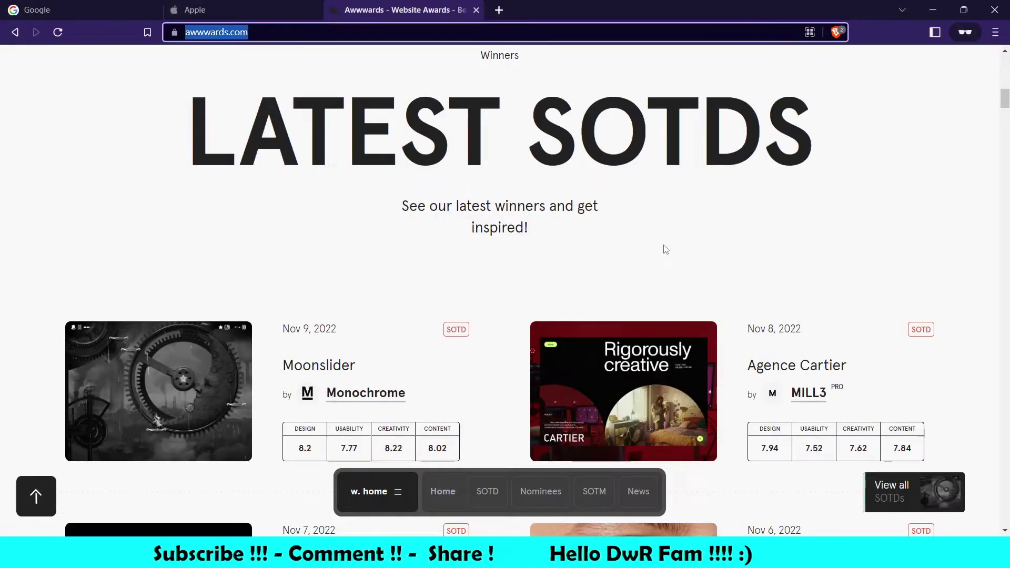
scroll(666, 249, "down", 5)
right_click(666, 249)
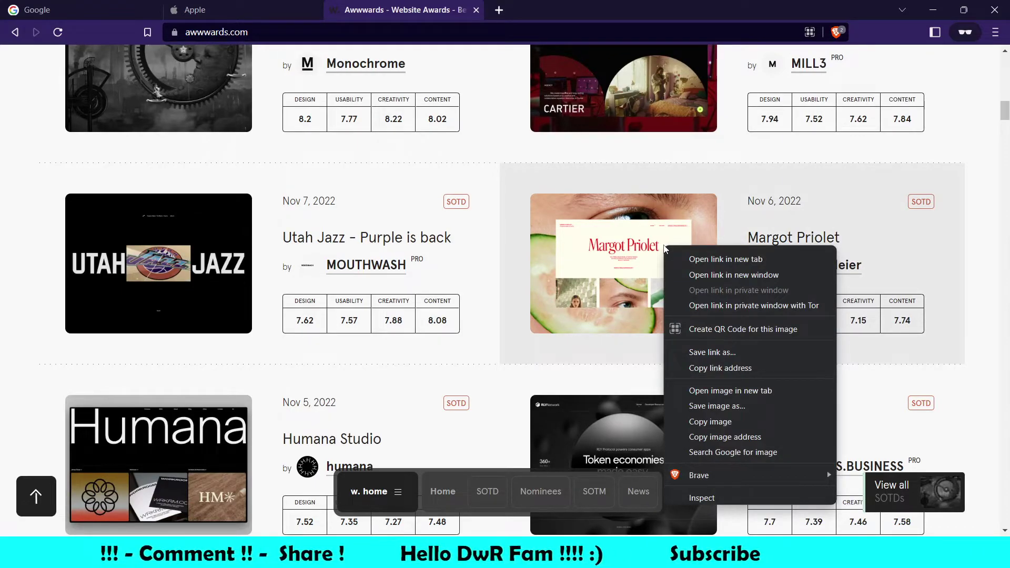
key("alt+Tab")
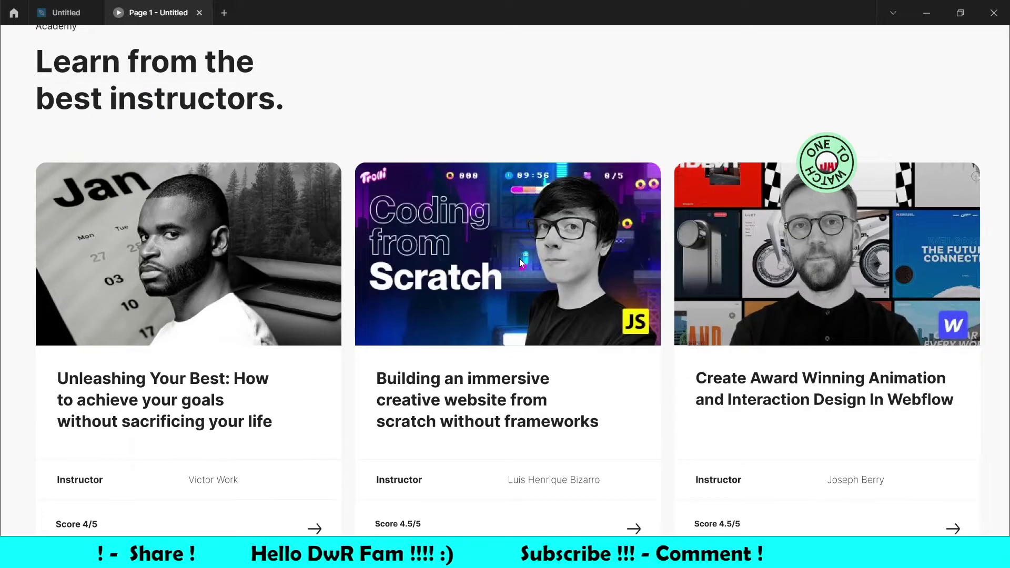
scroll(520, 260, "down", 2)
scroll(521, 262, "down", 10)
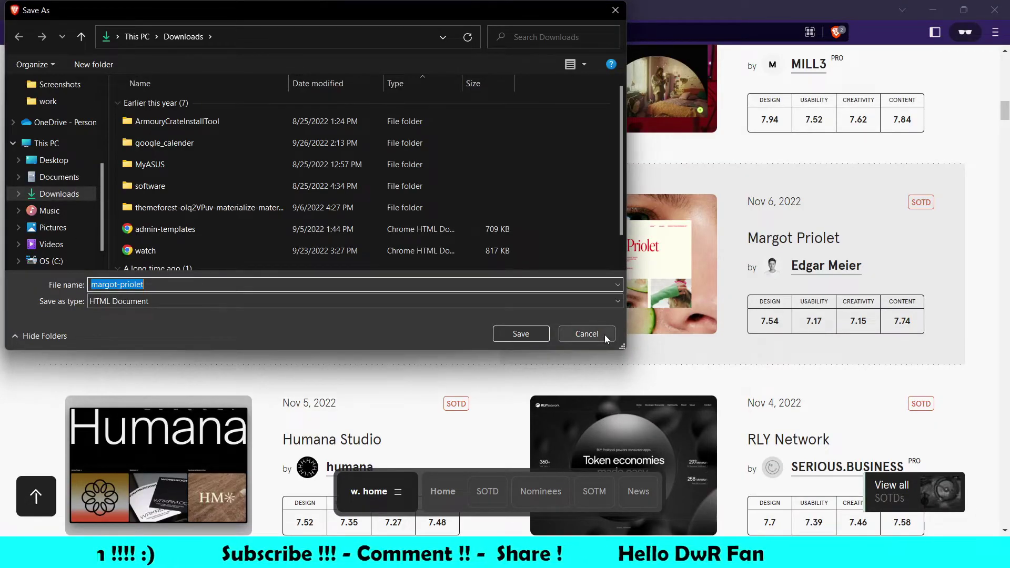
left_click(586, 334)
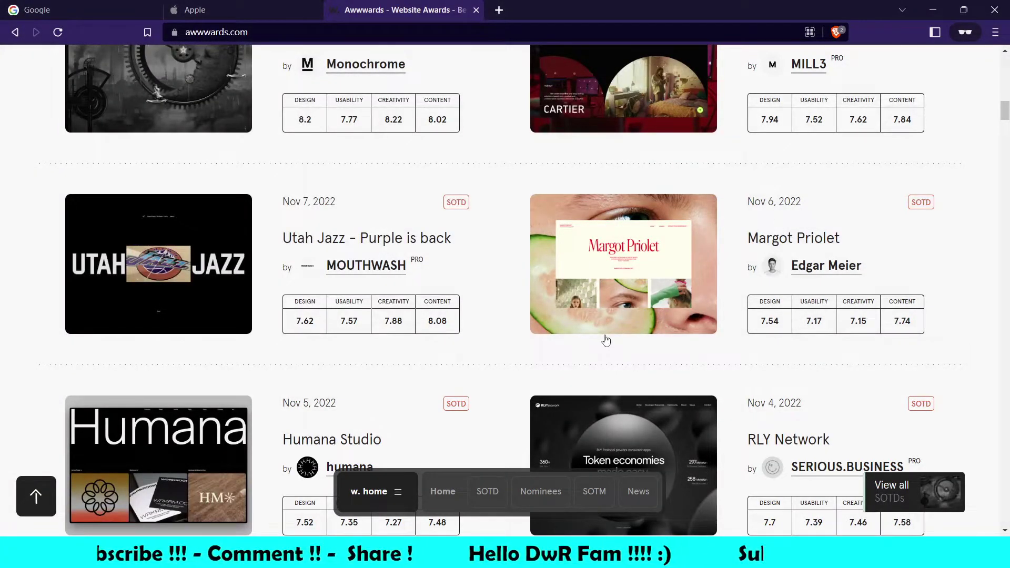
Step: Compare the prototype's middle sections and directory list against the live awwwards site
key("alt+Tab")
scroll(606, 339, "up", 2)
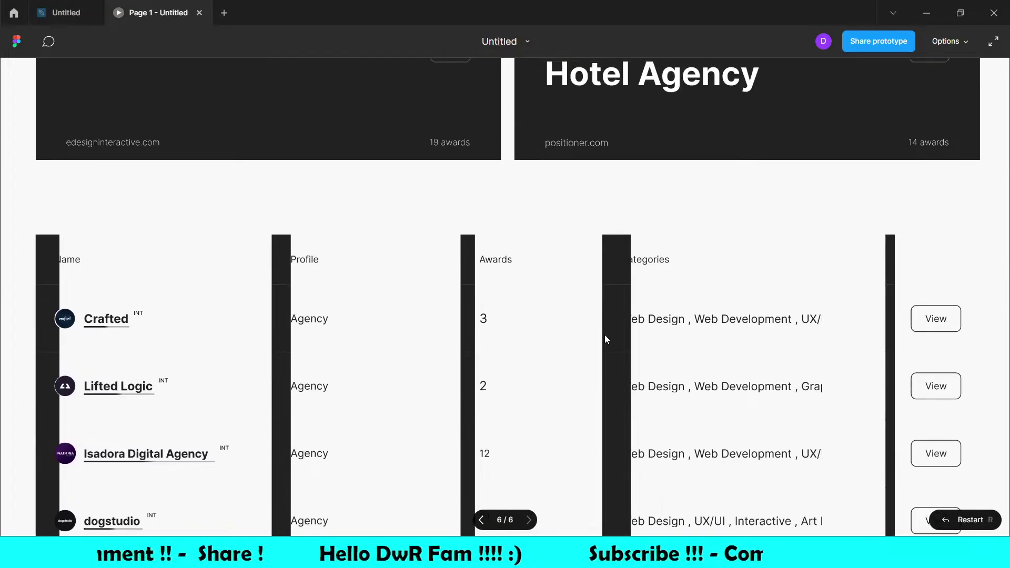
key("alt+Tab")
scroll(605, 337, "down", 10)
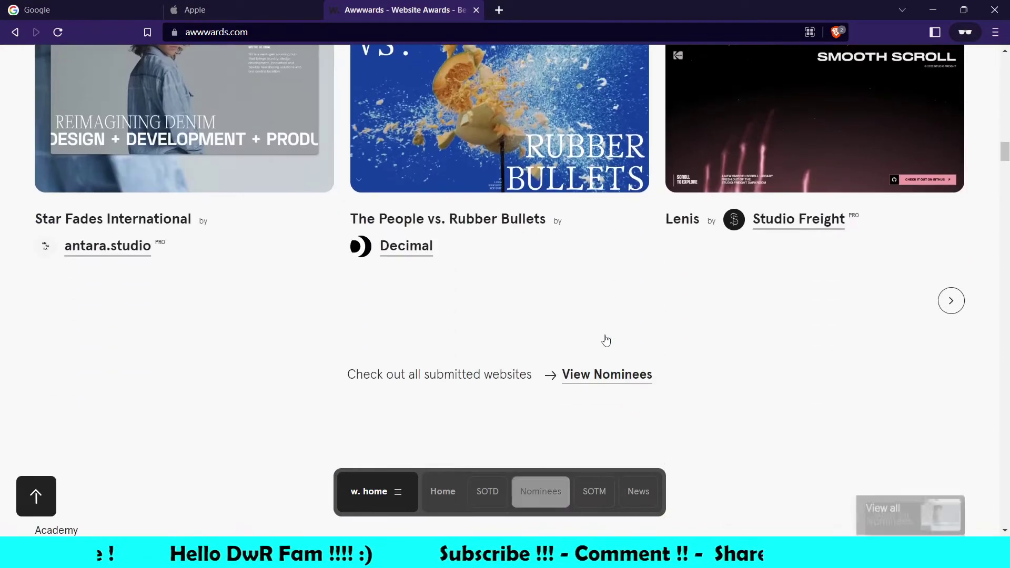
scroll(606, 341, "down", 15)
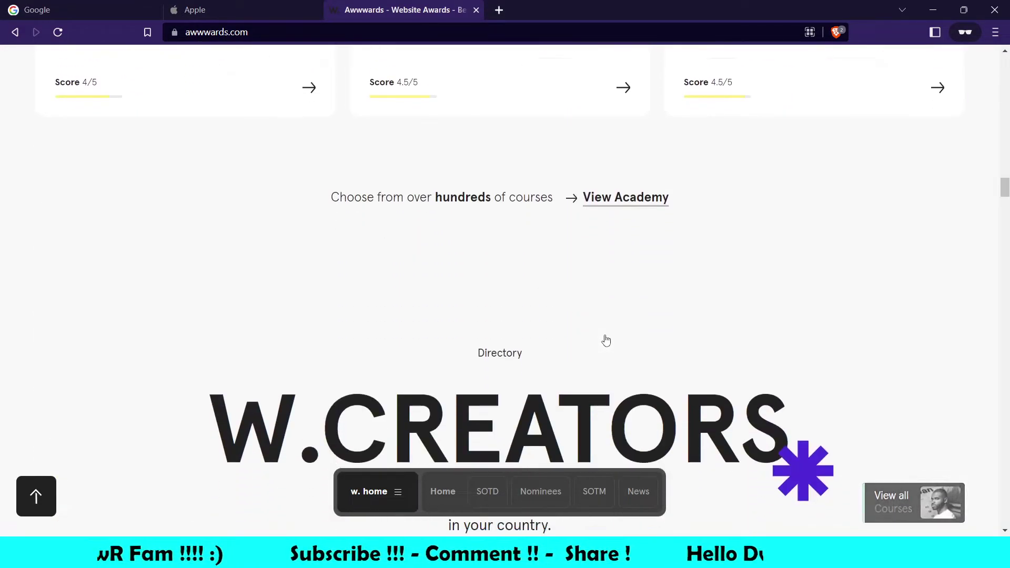
scroll(606, 341, "down", 15)
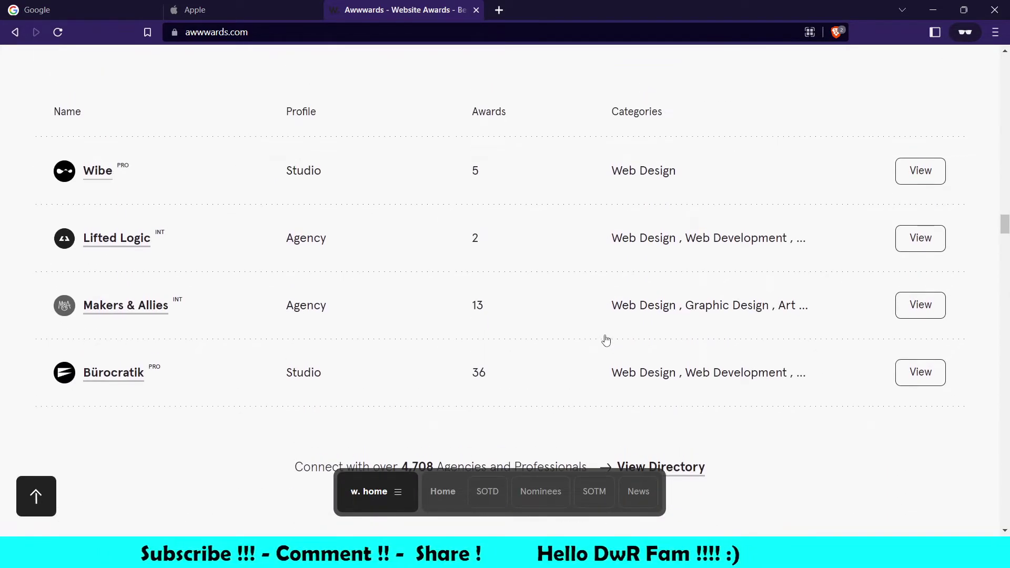
key("alt+Tab")
scroll(604, 334, "down", 4)
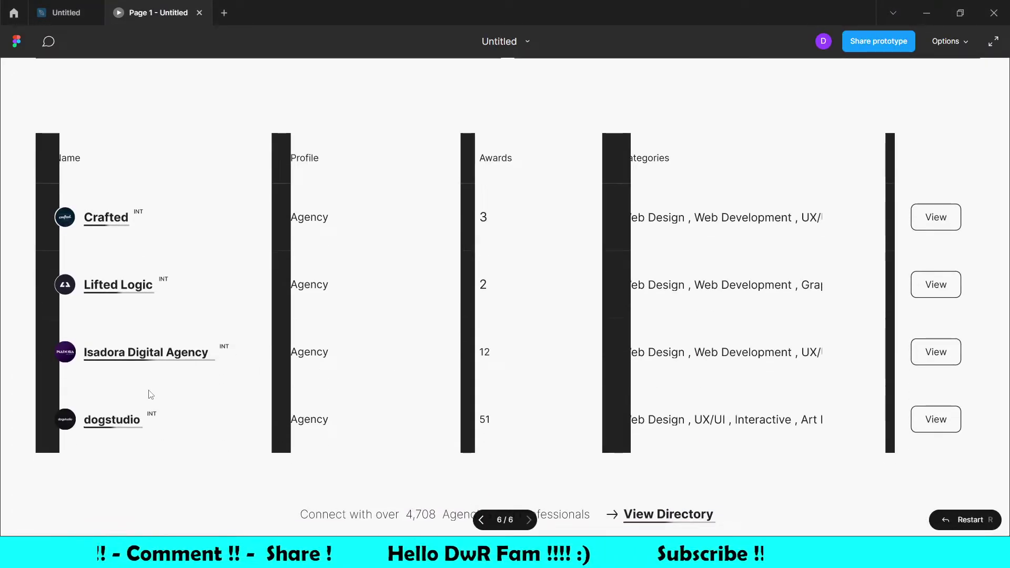
key("alt+Tab")
key("alt+Tab")
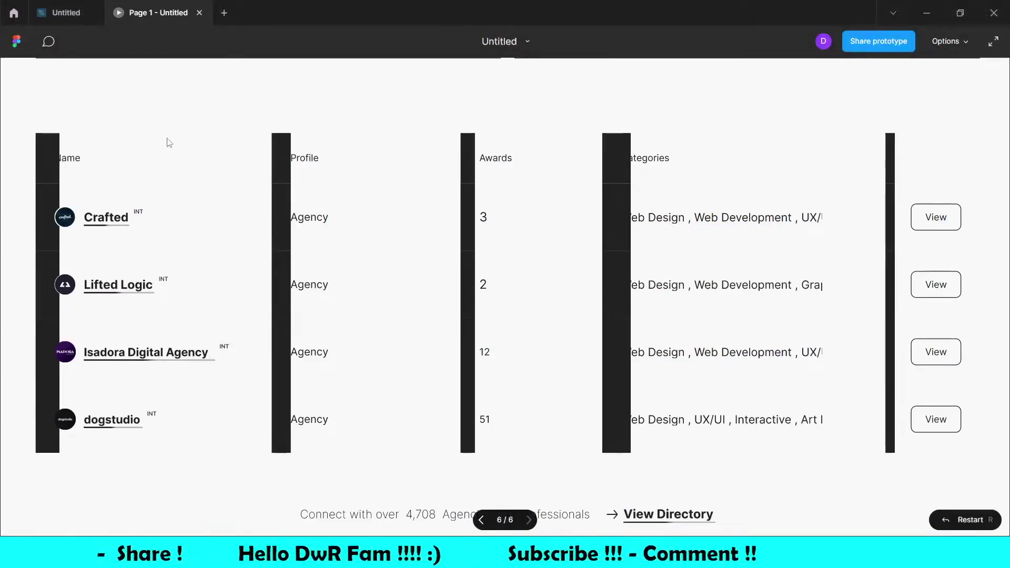
key("alt+Tab")
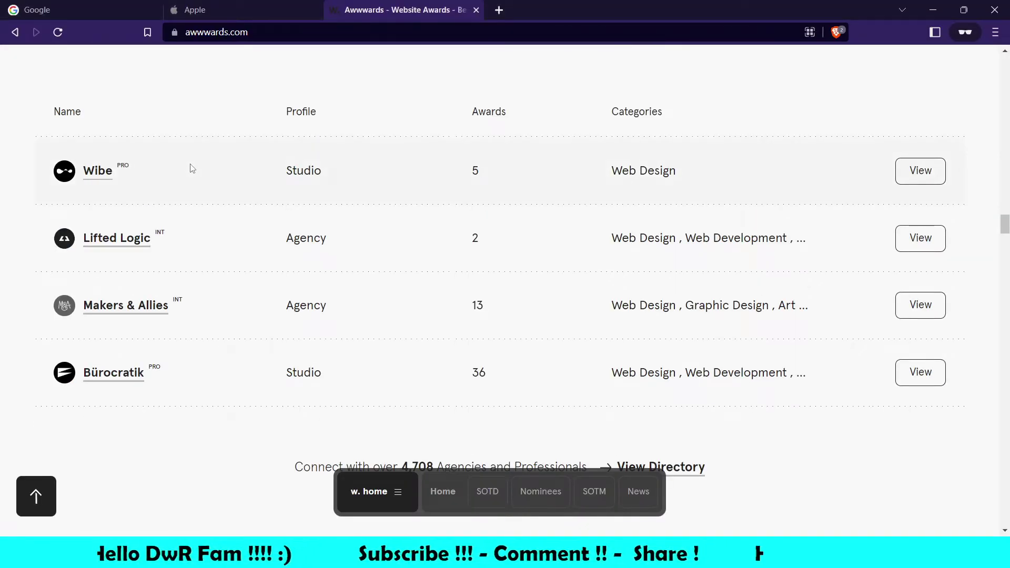
scroll(259, 255, "down", 2)
key("alt+Tab")
key("alt+Tab")
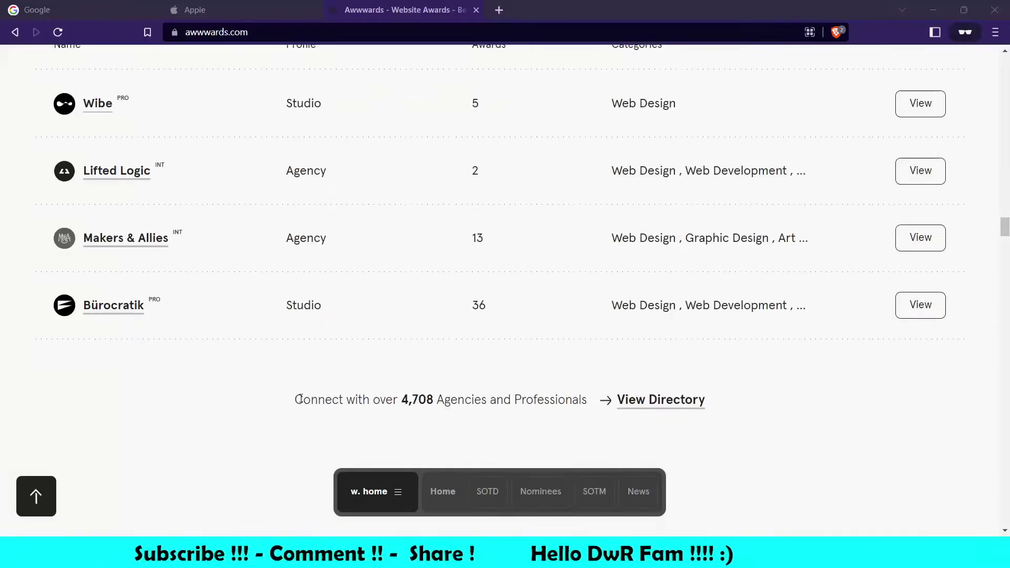
scroll(300, 399, "down", 5)
scroll(301, 398, "down", 5)
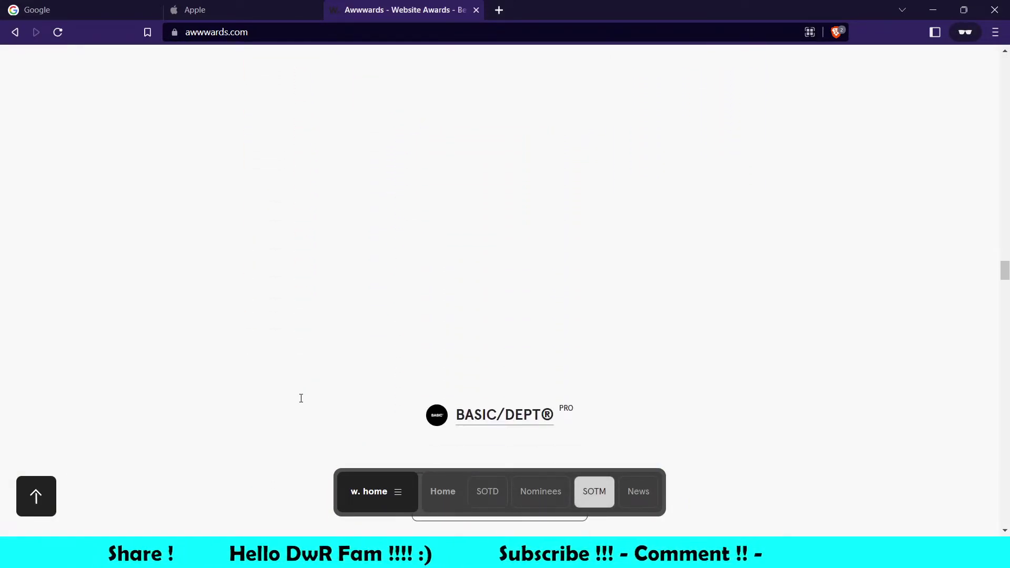
scroll(301, 398, "down", 4)
Step: Scroll the Figma prototype down to the 'See the latest from awwwards' blog section
key("alt+Tab")
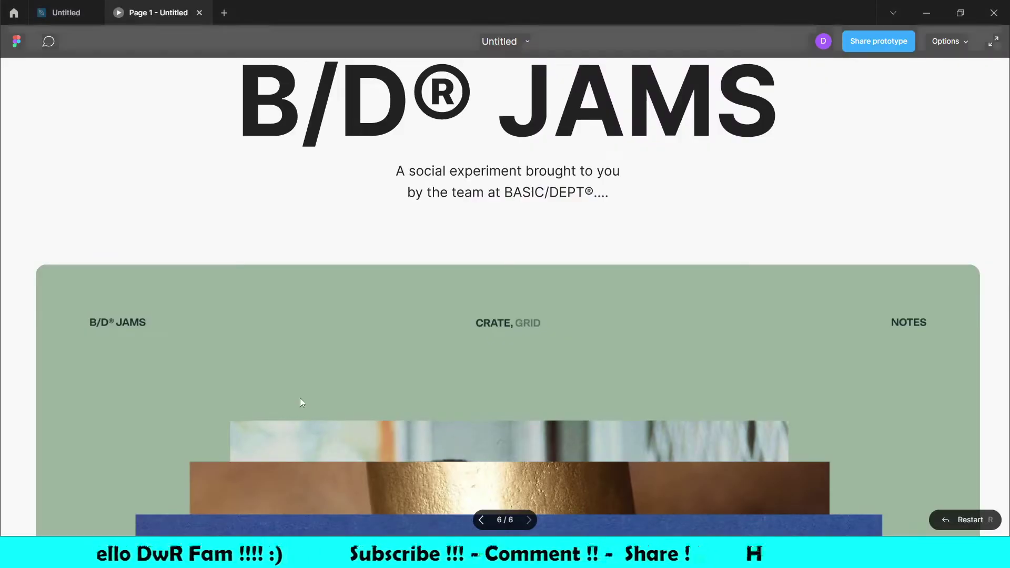
scroll(300, 398, "down", 6)
scroll(329, 323, "down", 4)
scroll(330, 323, "down", 10)
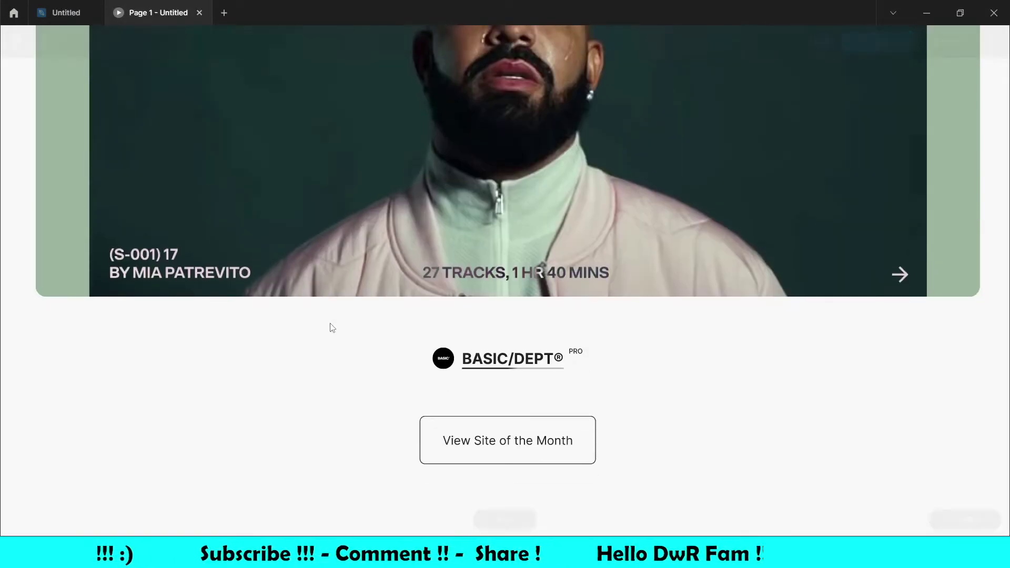
scroll(331, 328, "down", 10)
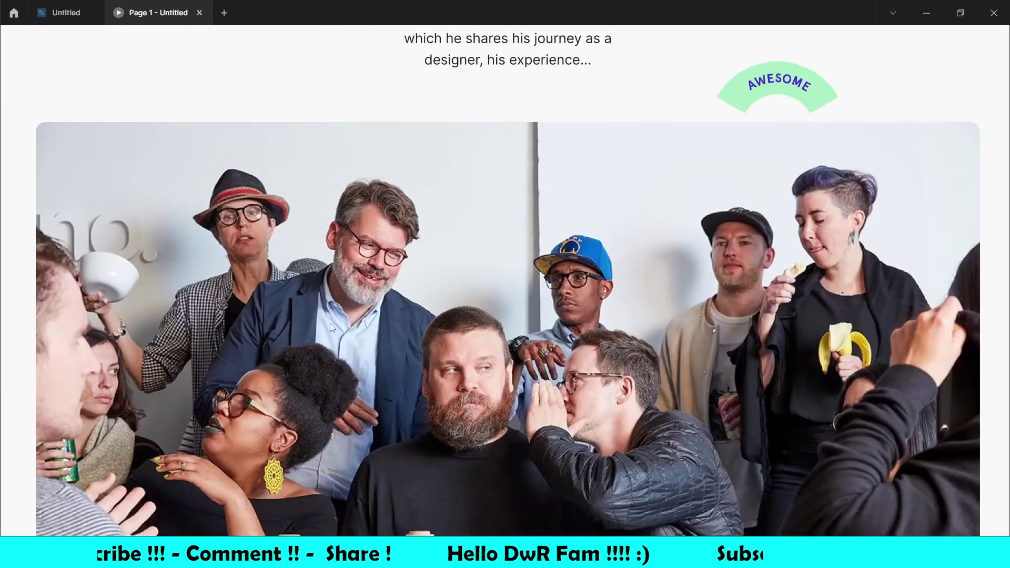
scroll(332, 327, "down", 6)
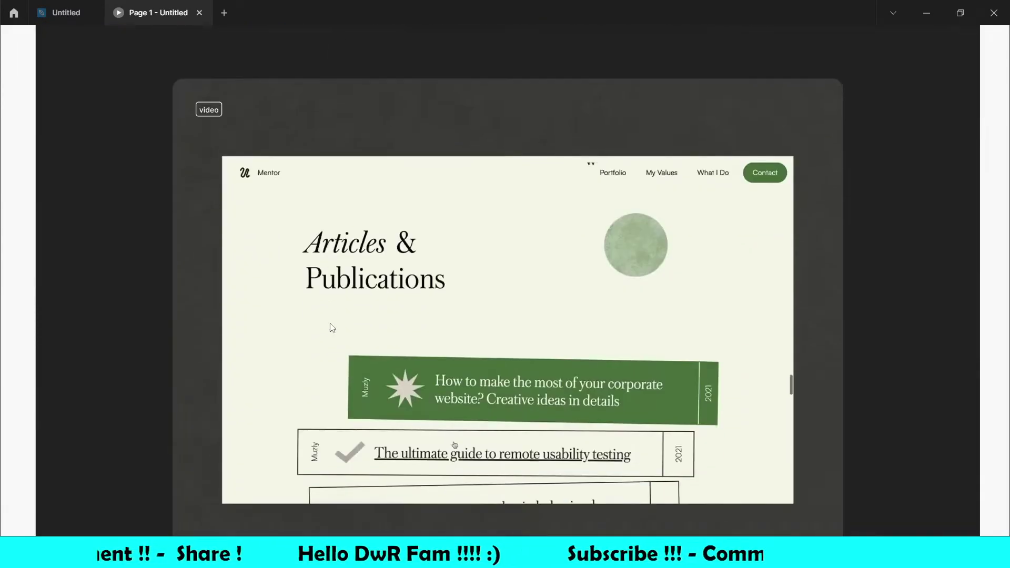
scroll(332, 327, "down", 10)
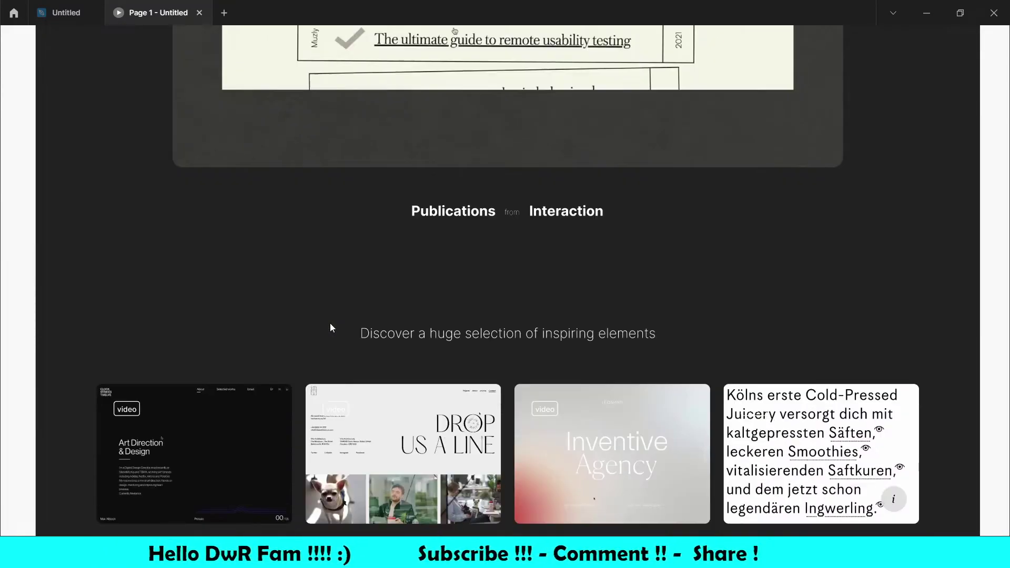
scroll(330, 327, "down", 10)
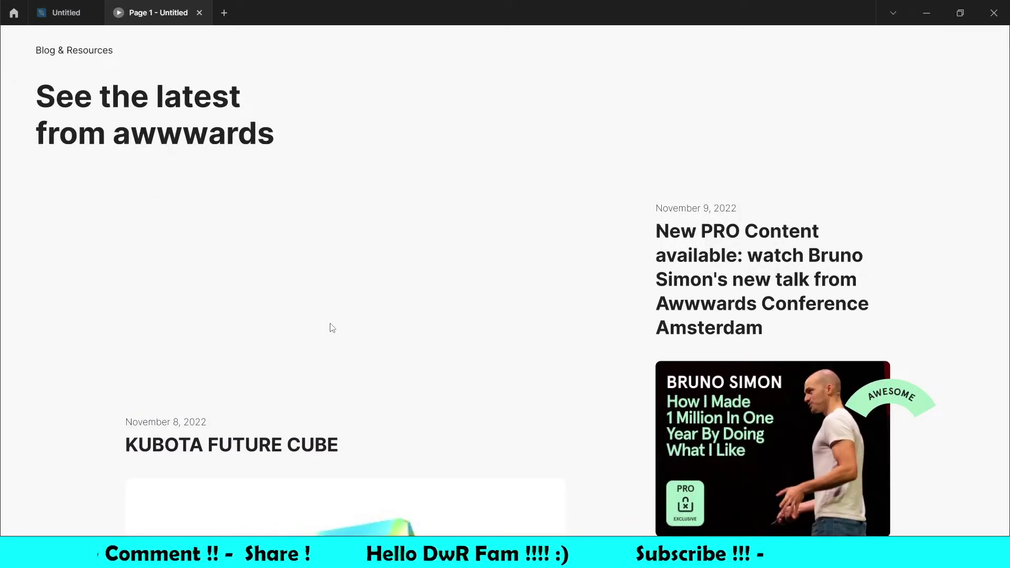
Step: Return to the Untitled design file and zoom into the imported awwwards frame
left_click(67, 13)
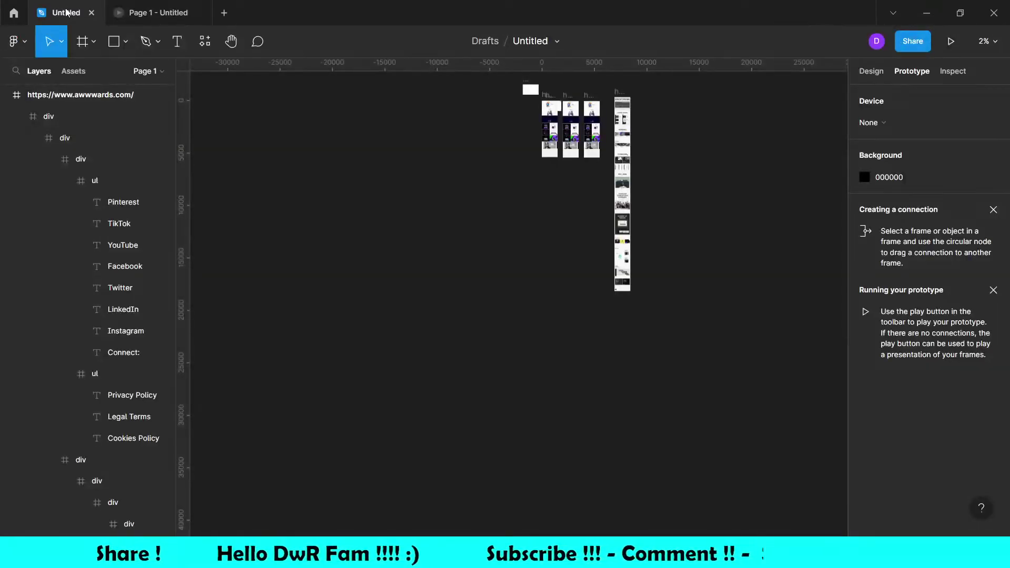
scroll(632, 189, "up", 5)
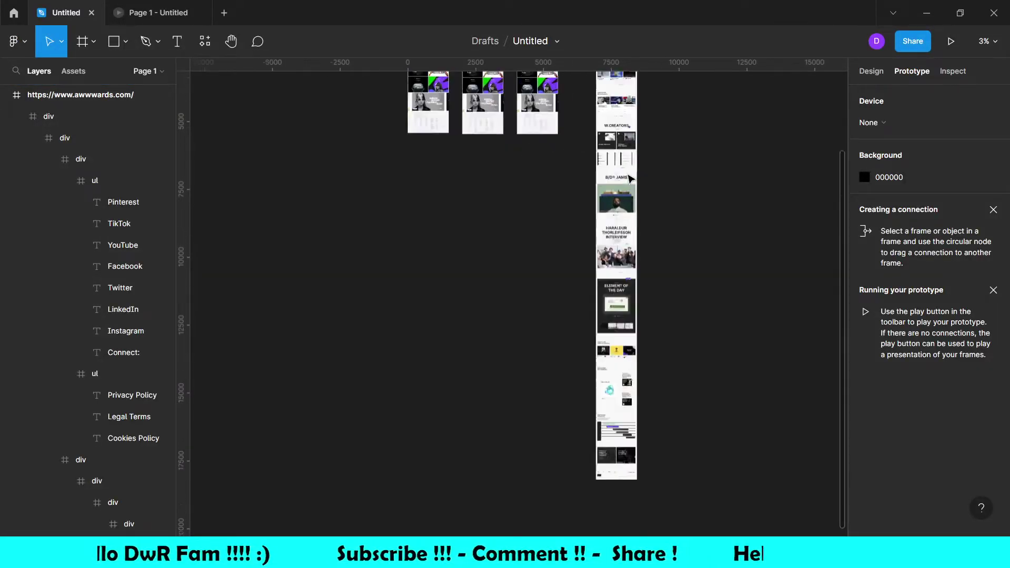
scroll(651, 337, "up", 8)
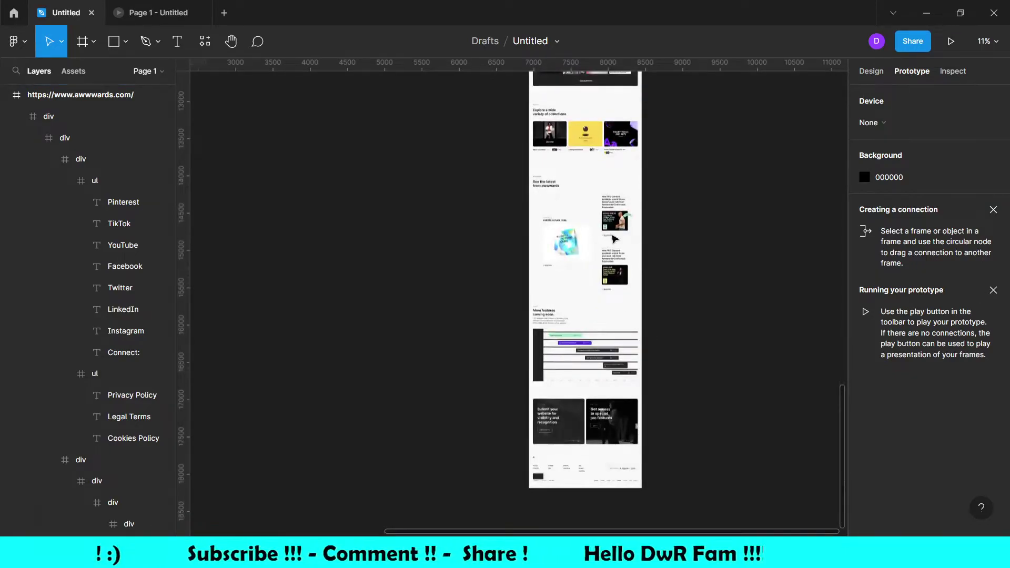
scroll(617, 227, "up", 2)
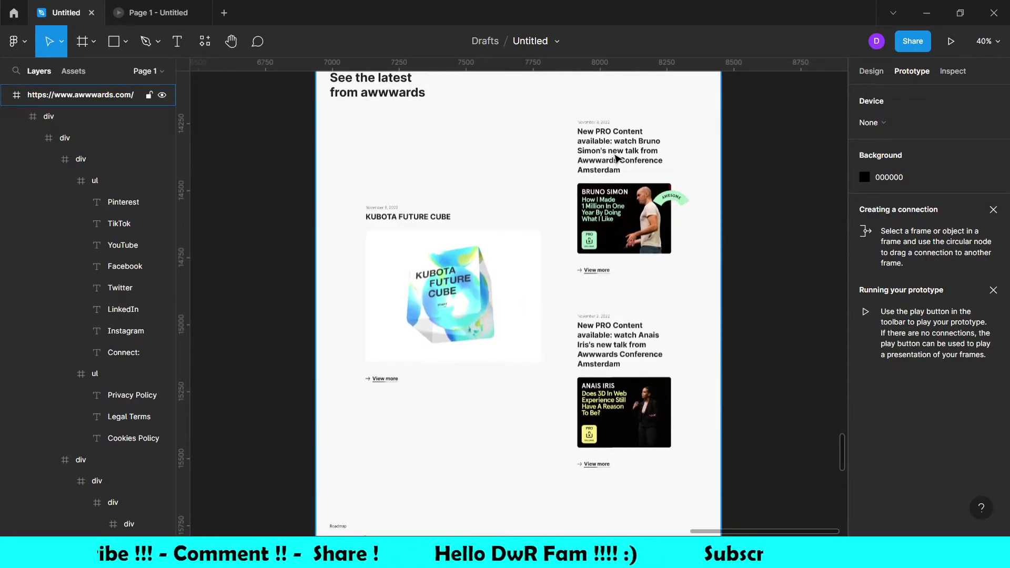
Step: Drill into the New PRO Content headline to confirm it is editable text
left_click(617, 158)
left_click(616, 158, "ctrl")
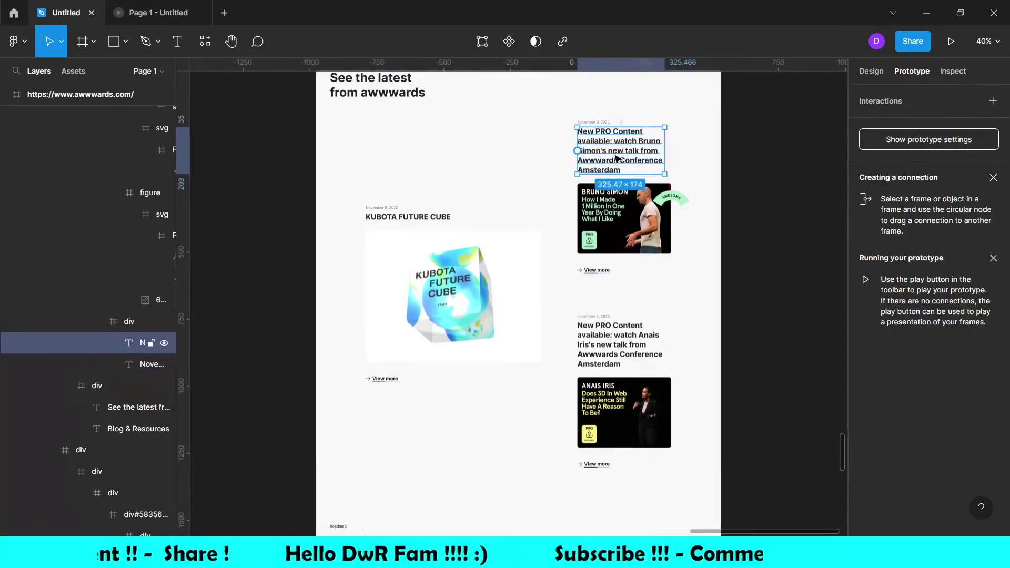
double_click(617, 158)
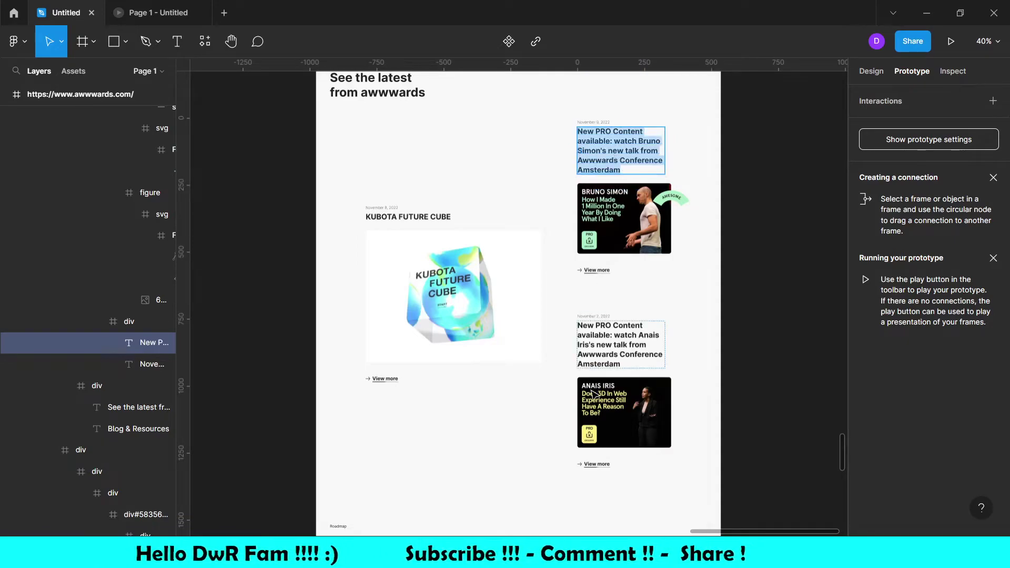
scroll(618, 322, "down", 3)
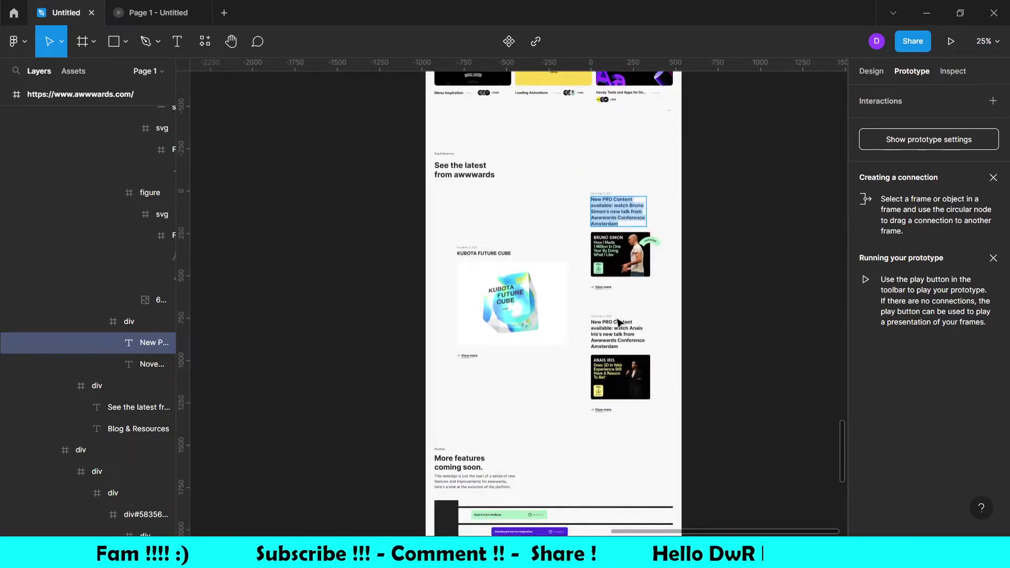
scroll(618, 322, "down", 10)
scroll(582, 307, "up", 2)
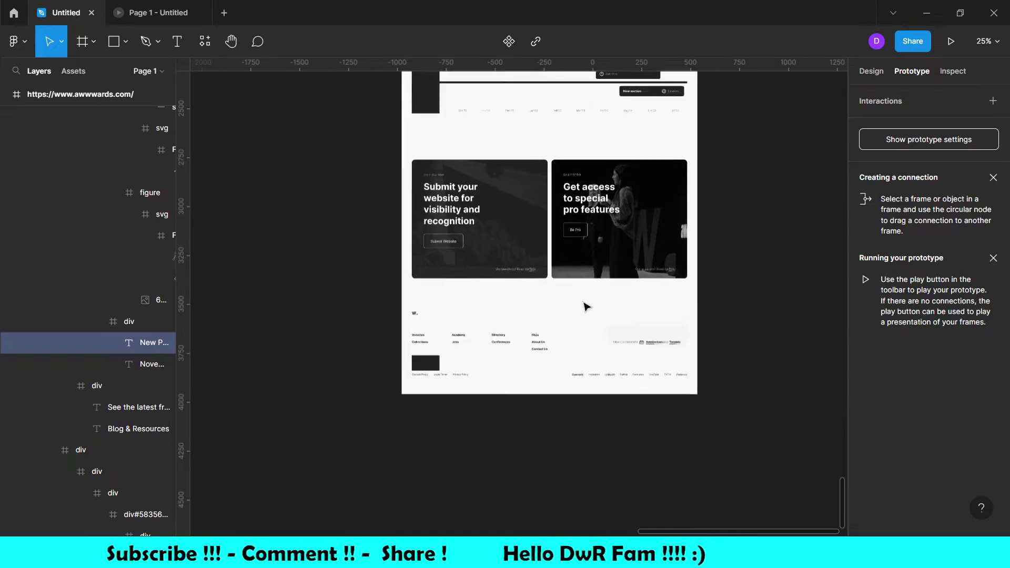
scroll(585, 306, "up", 10)
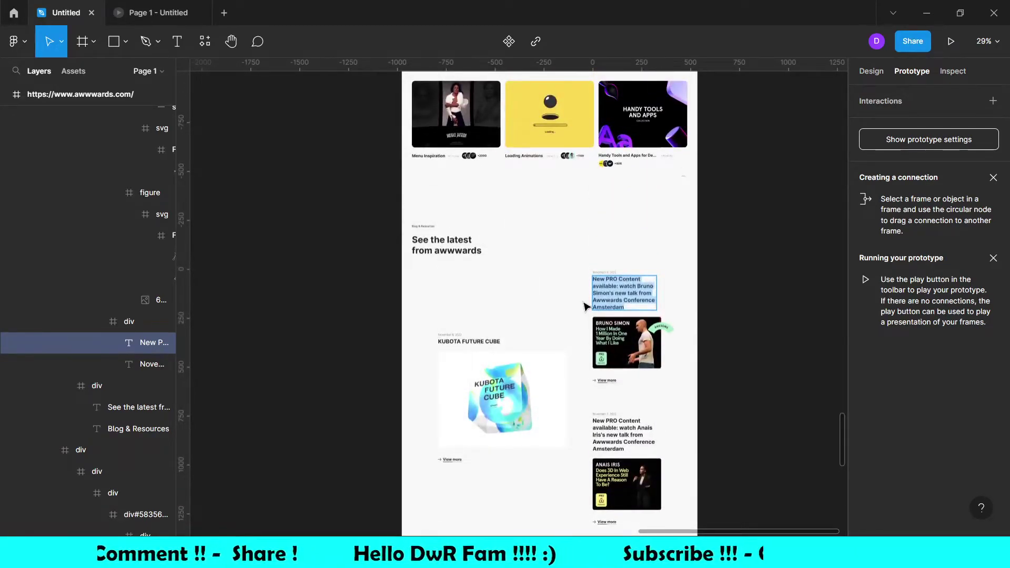
scroll(584, 306, "up", 10)
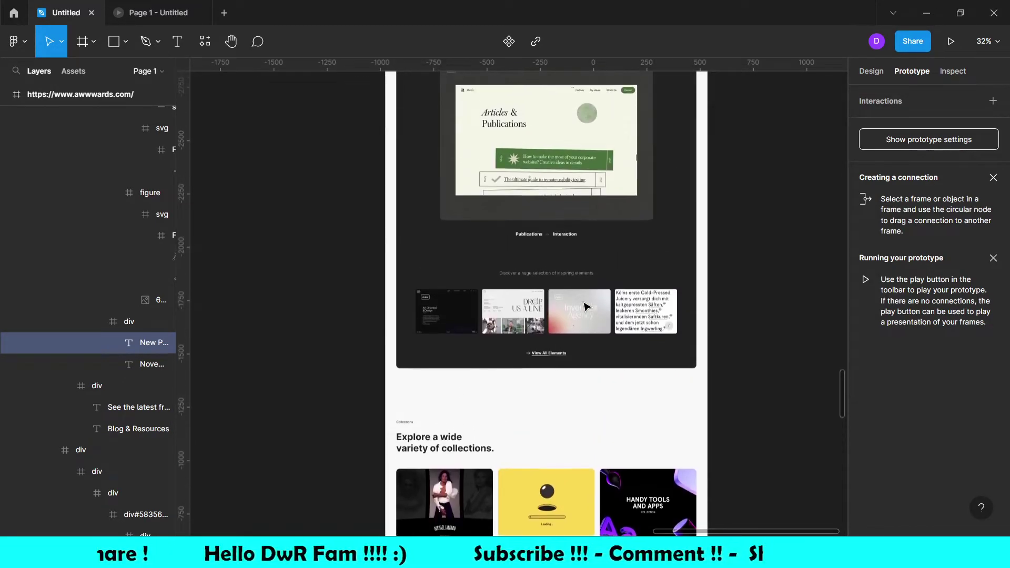
scroll(585, 307, "up", 3)
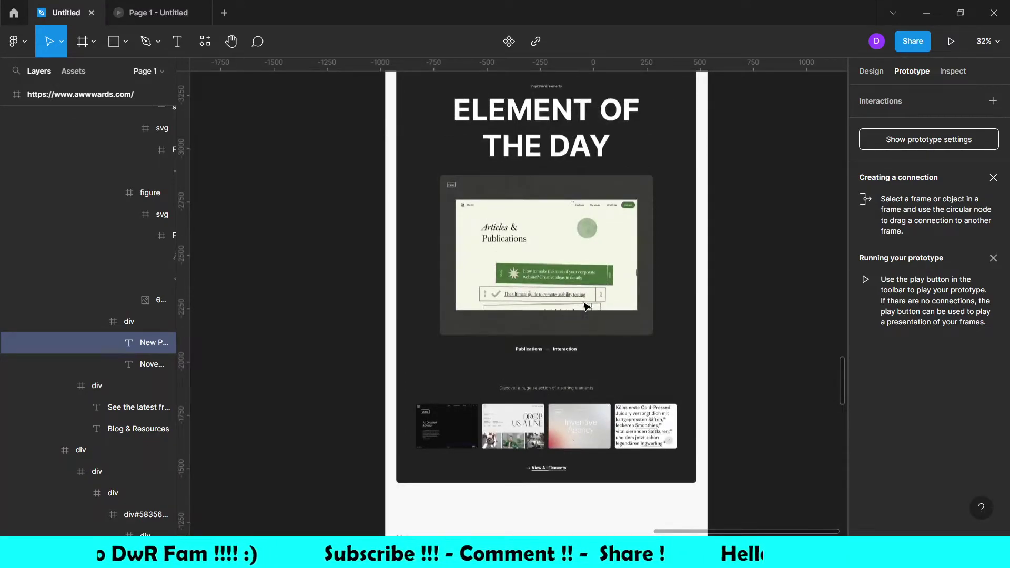
scroll(586, 307, "up", 3)
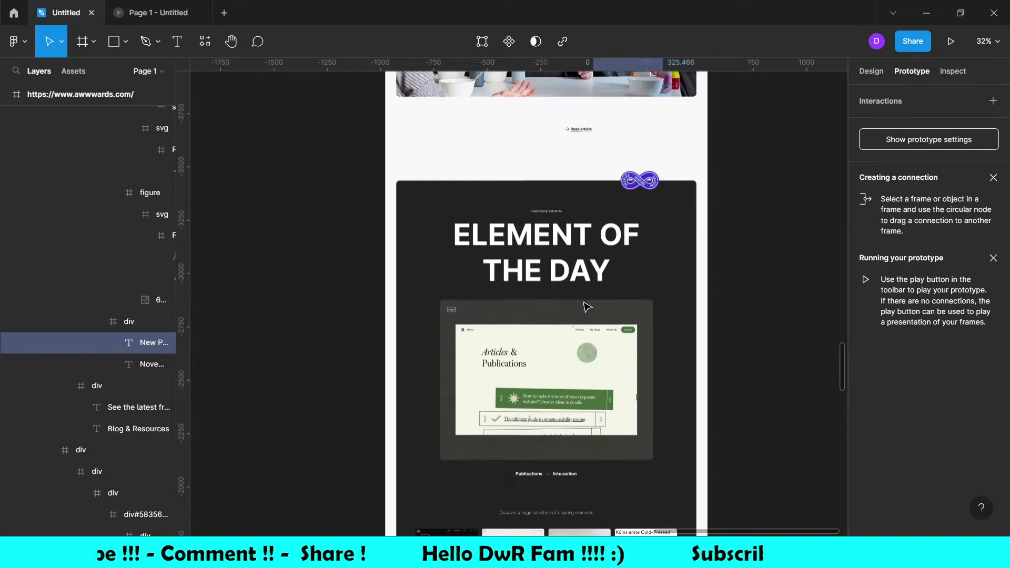
Step: Select the ELEMENT OF THE DAY section, then its nested 1000 × 750 screenshot frame
left_click(586, 306)
scroll(585, 306, "down", 1)
scroll(594, 314, "down", 1)
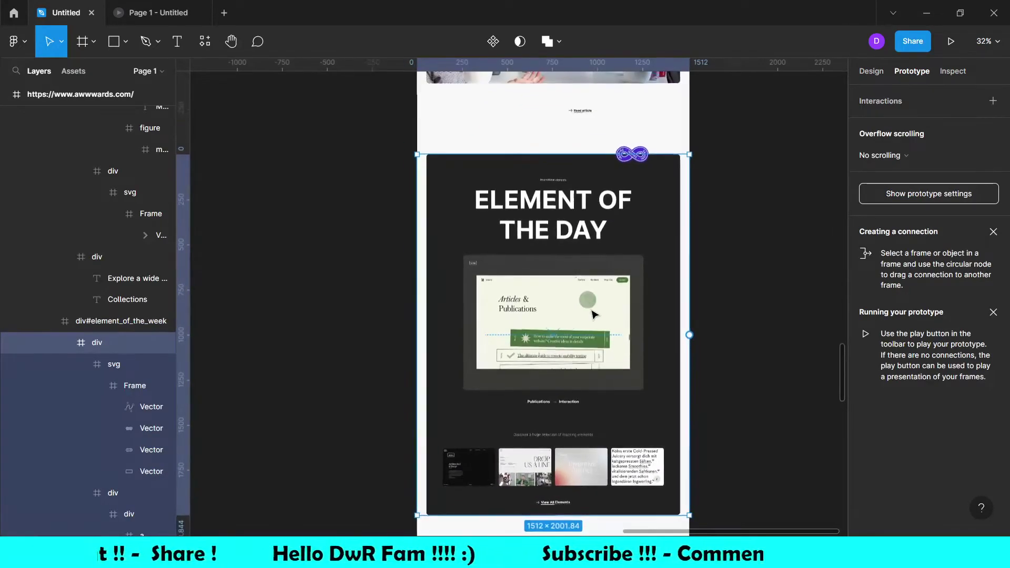
scroll(589, 316, "down", 1)
left_click(543, 318)
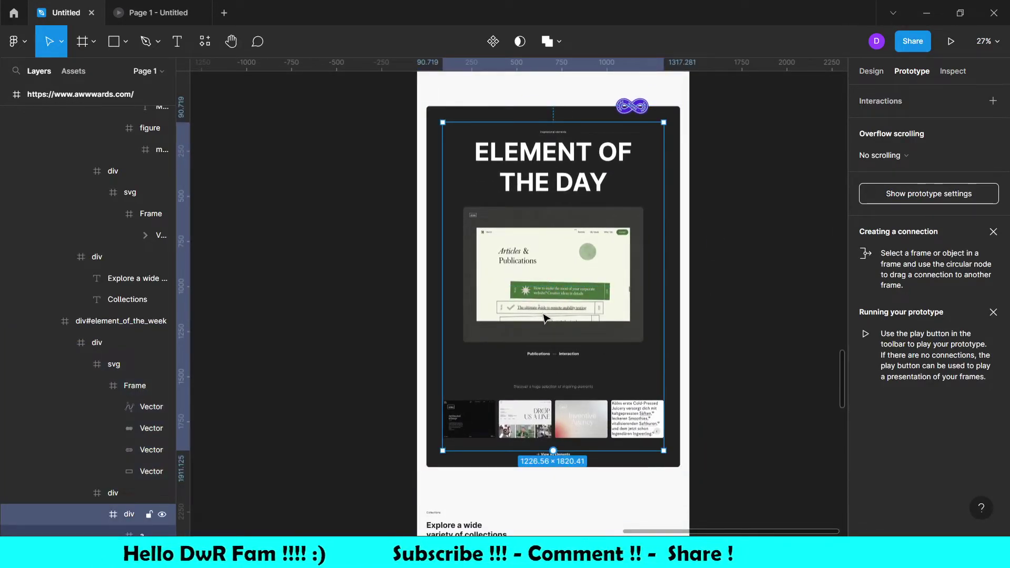
left_click(544, 317)
scroll(548, 351, "up", 1)
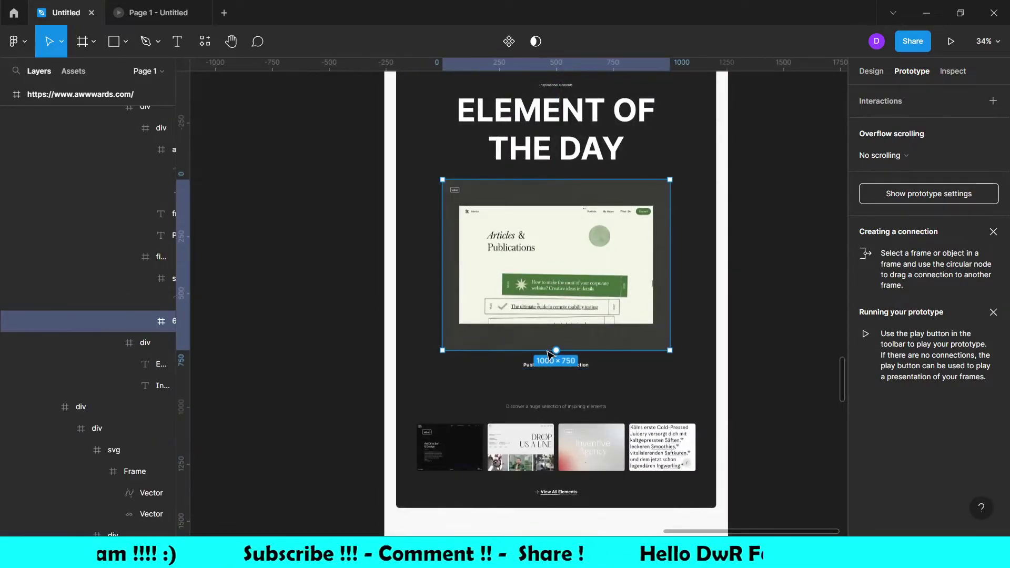
scroll(548, 352, "up", 2)
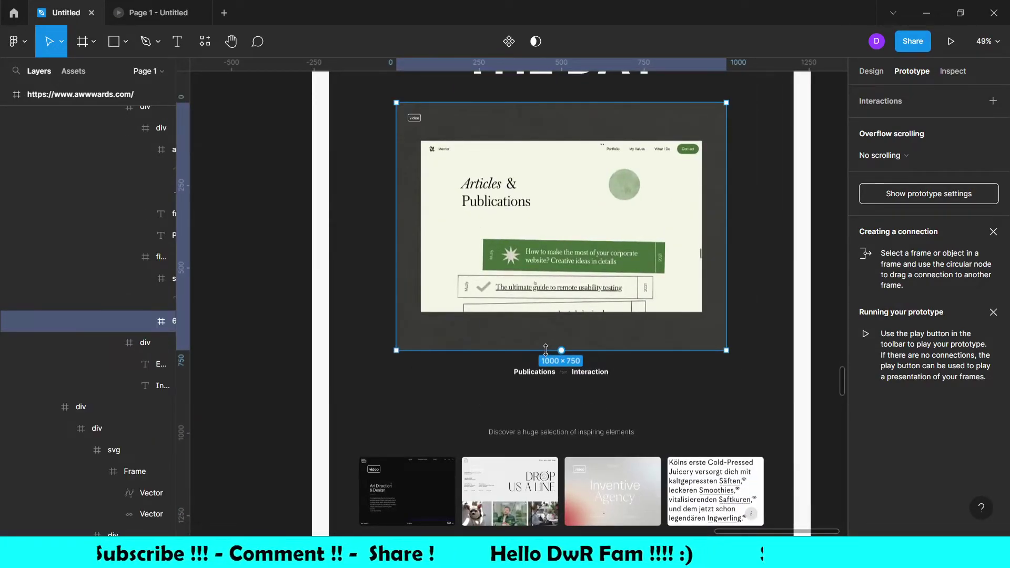
scroll(546, 350, "down", 5)
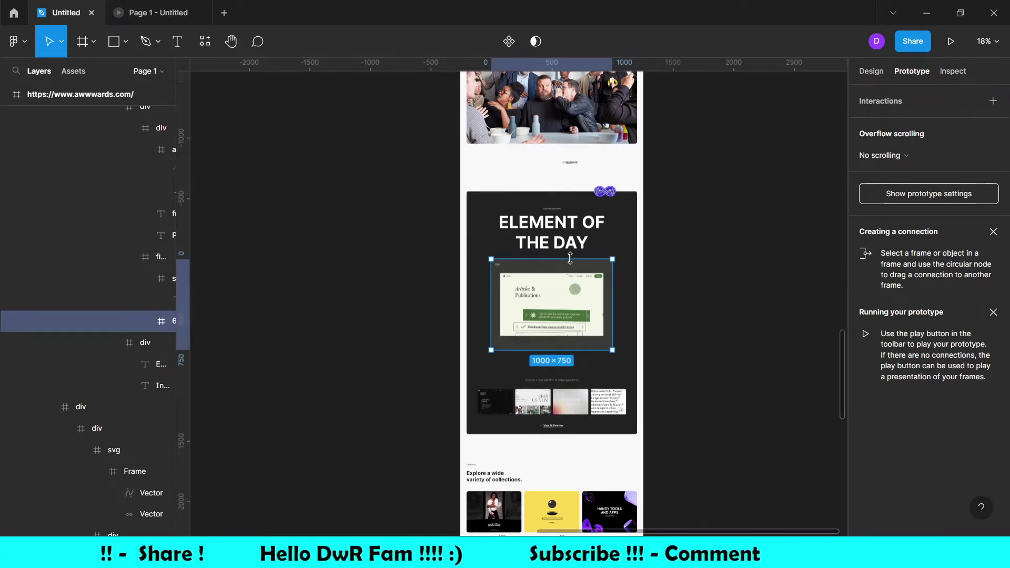
scroll(570, 258, "up", 10)
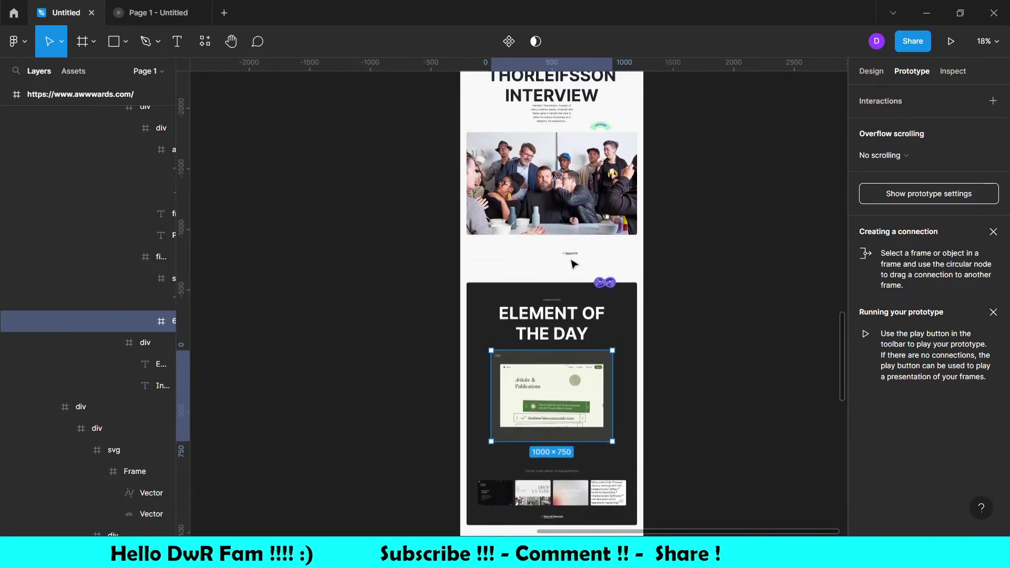
scroll(574, 263, "up", 2)
scroll(573, 263, "up", 5)
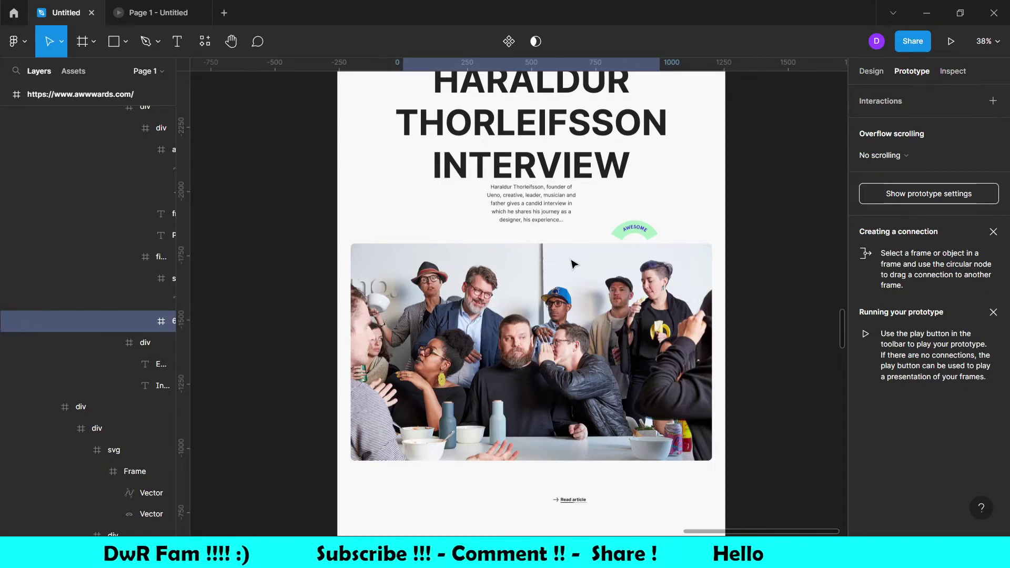
scroll(574, 263, "up", 3)
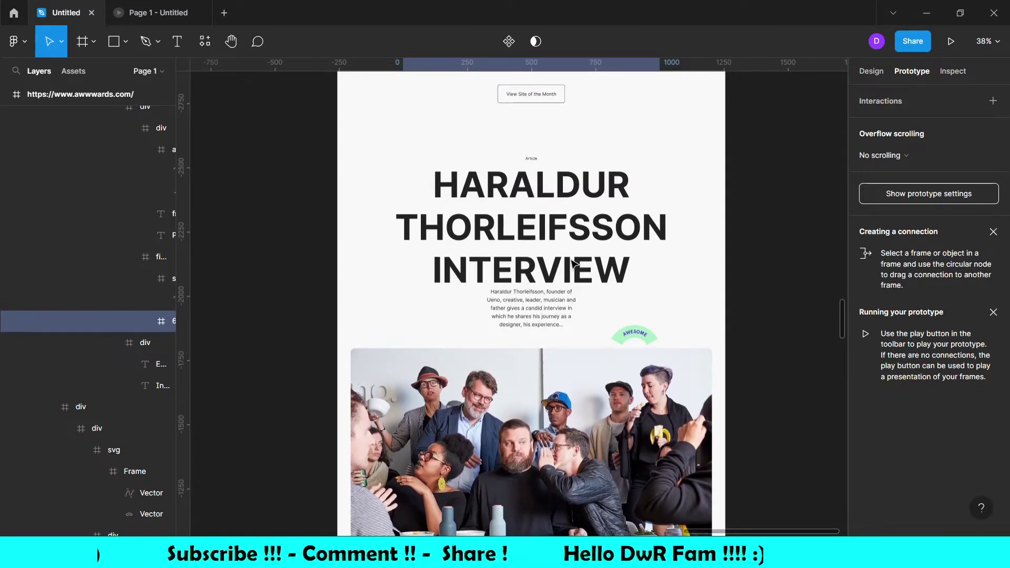
scroll(574, 263, "up", 20)
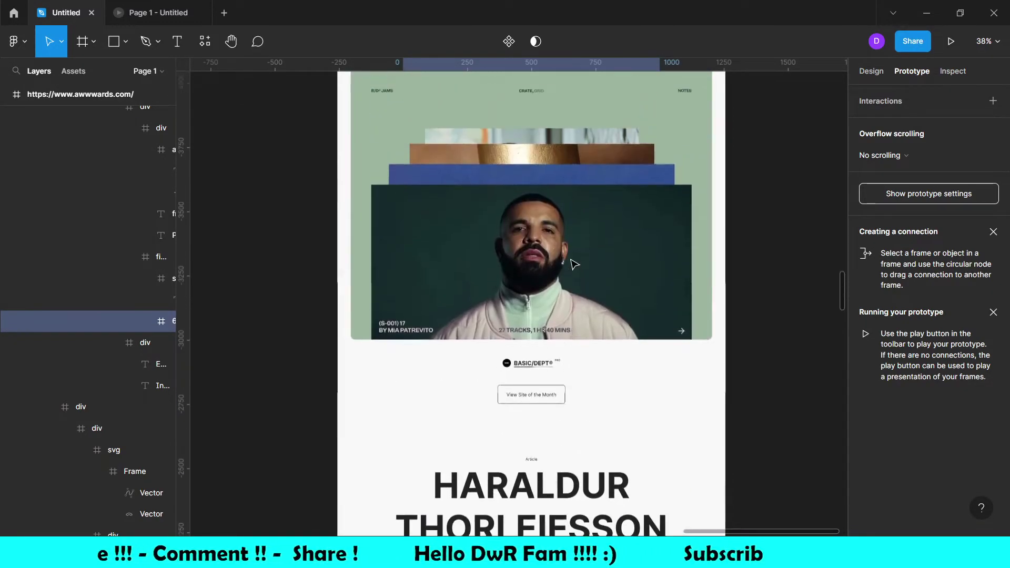
scroll(574, 263, "up", 11)
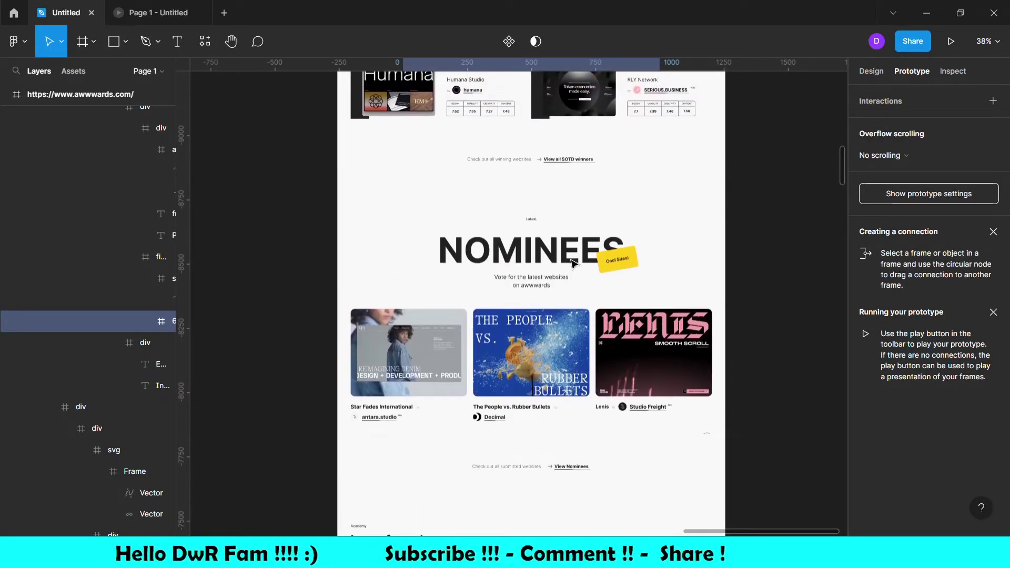
scroll(573, 263, "up", 11)
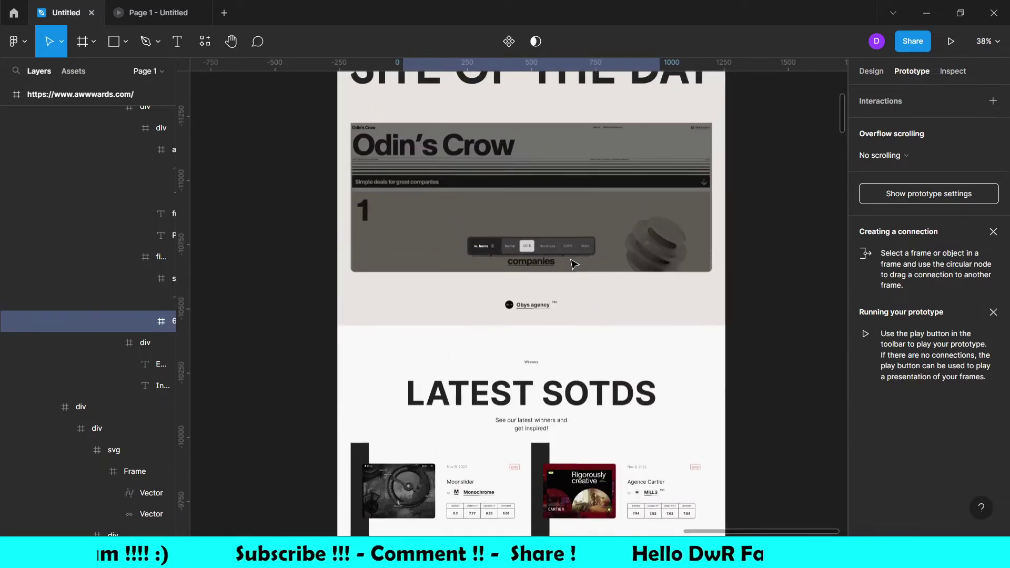
scroll(573, 263, "up", 1)
scroll(574, 263, "up", 2)
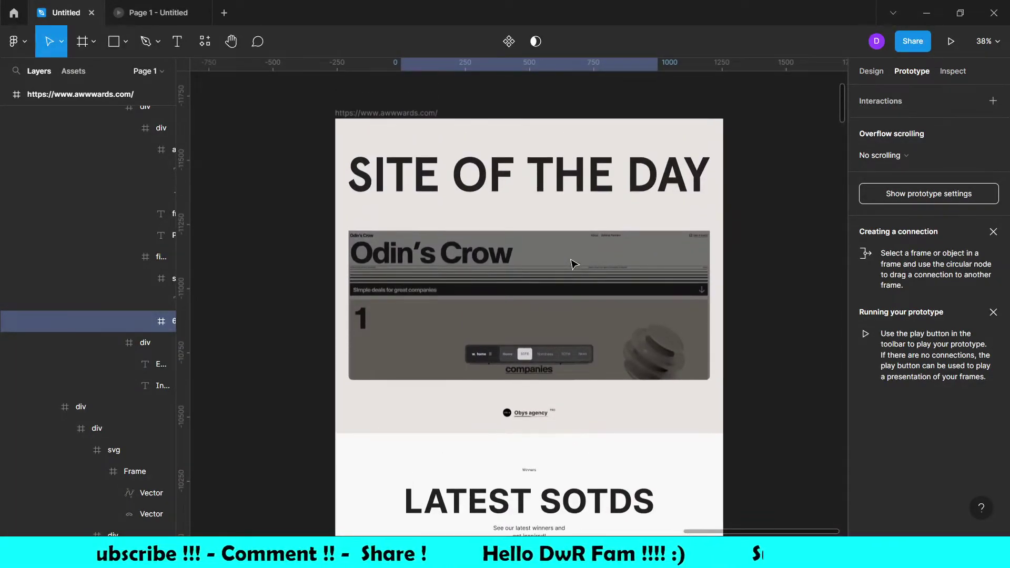
scroll(574, 263, "down", 20)
scroll(573, 263, "down", 20)
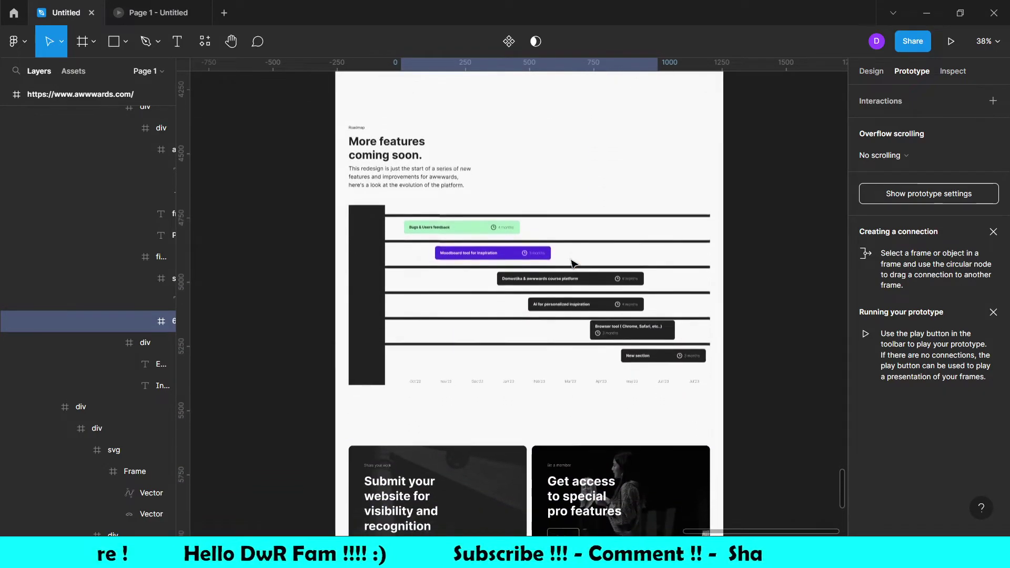
scroll(573, 263, "down", 20)
scroll(574, 264, "left", 2)
scroll(574, 264, "right", 2)
scroll(574, 264, "up", 12)
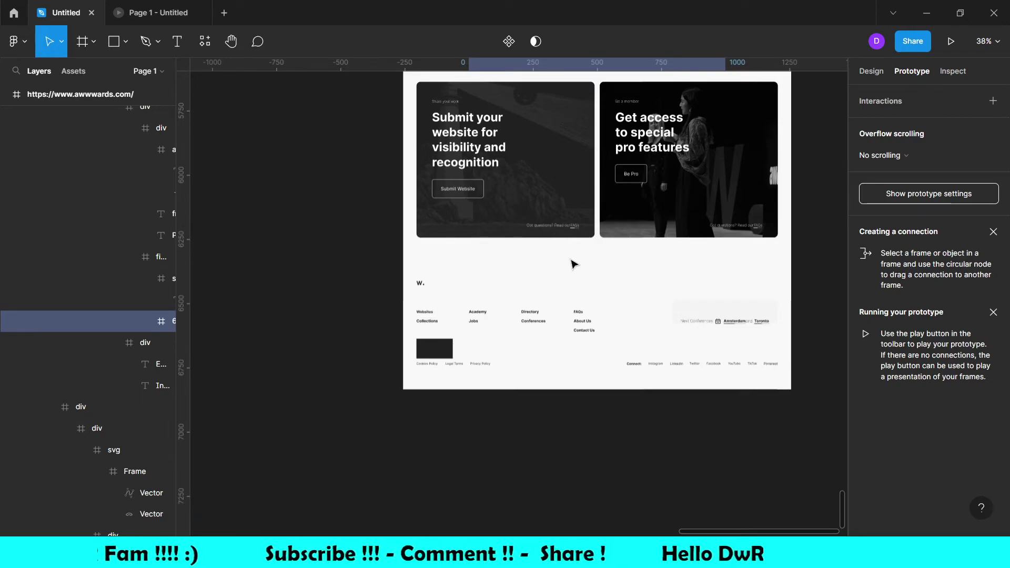
scroll(574, 264, "up", 5)
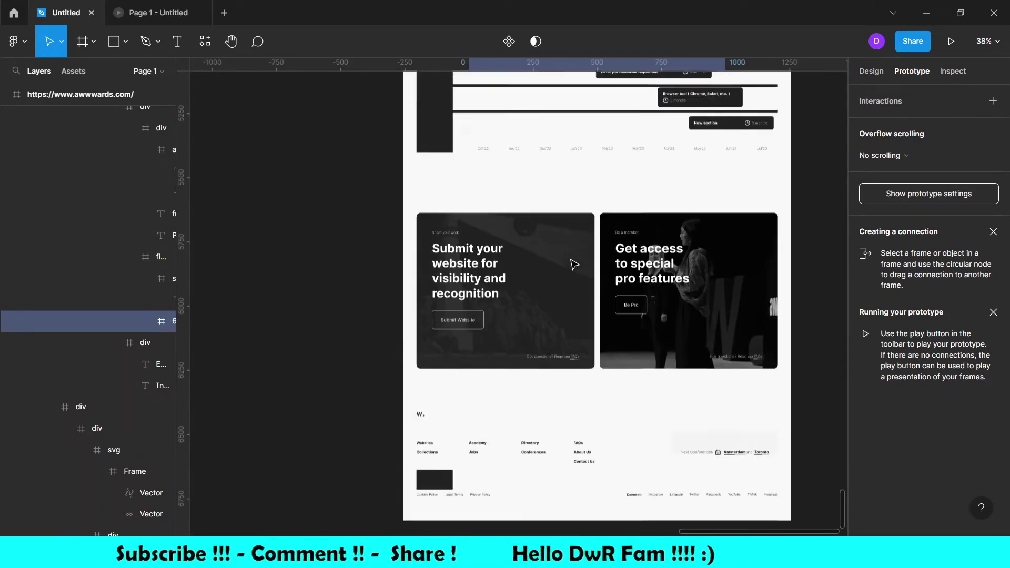
scroll(573, 264, "up", 5)
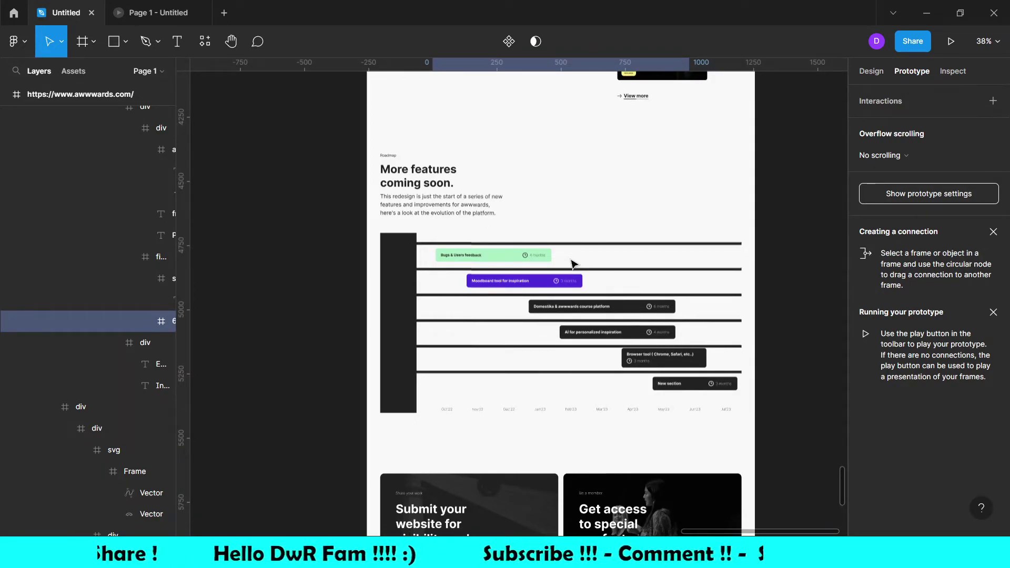
scroll(574, 263, "up", 5)
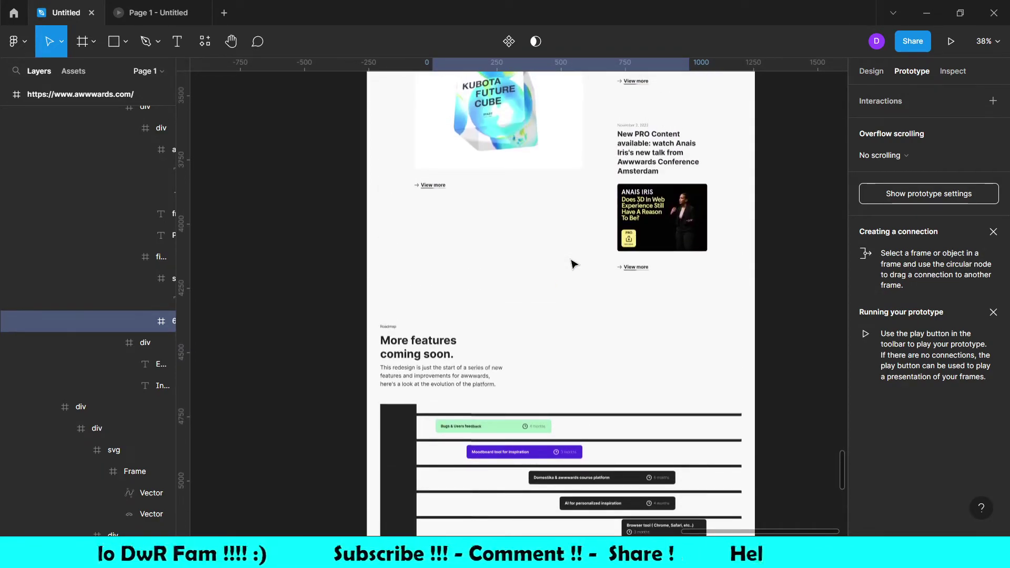
scroll(574, 264, "up", 8)
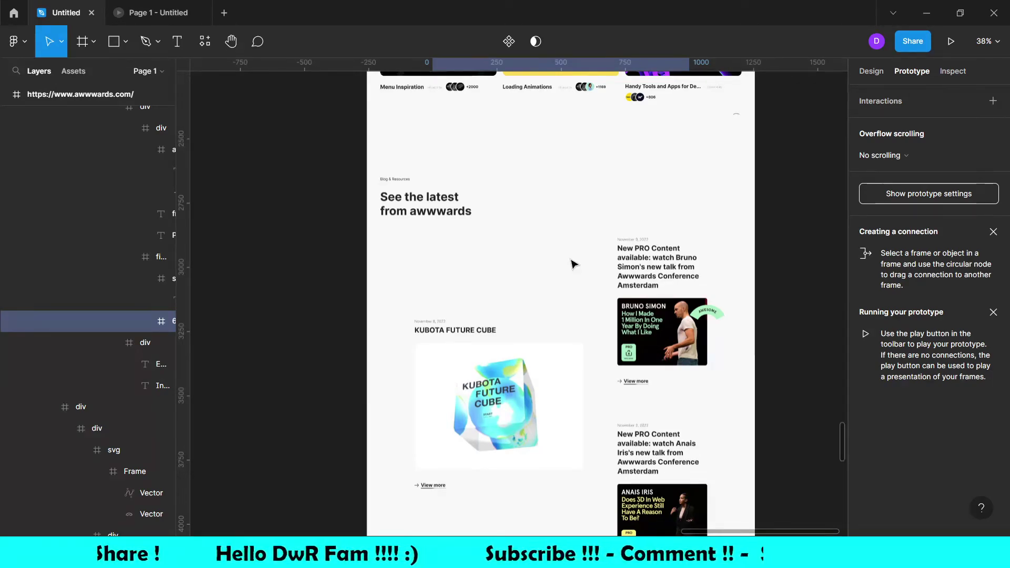
scroll(573, 264, "up", 9)
scroll(574, 263, "up", 4, "ctrl")
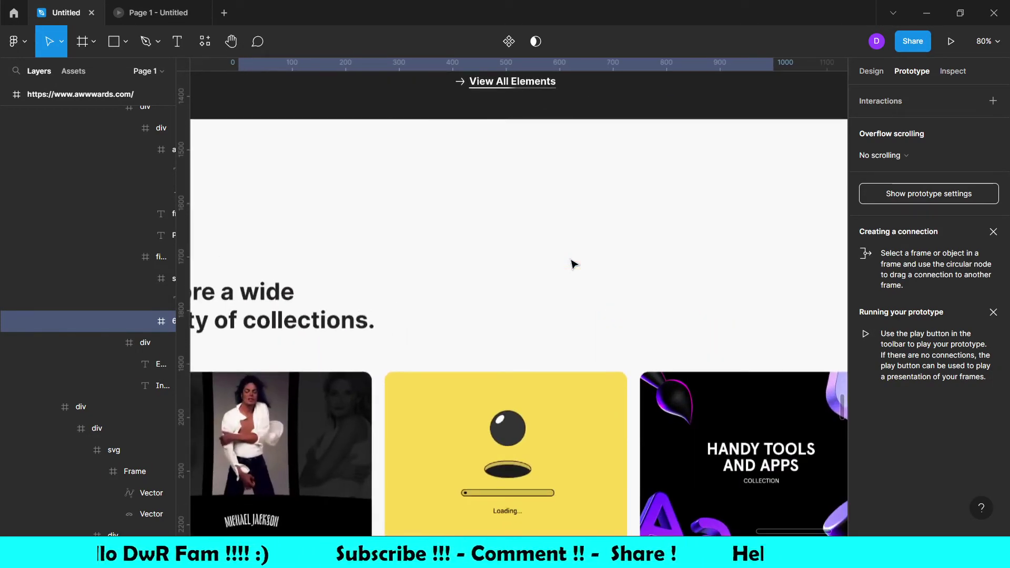
scroll(573, 264, "up", 3)
scroll(573, 264, "down", 4, "ctrl")
scroll(574, 263, "up", 6)
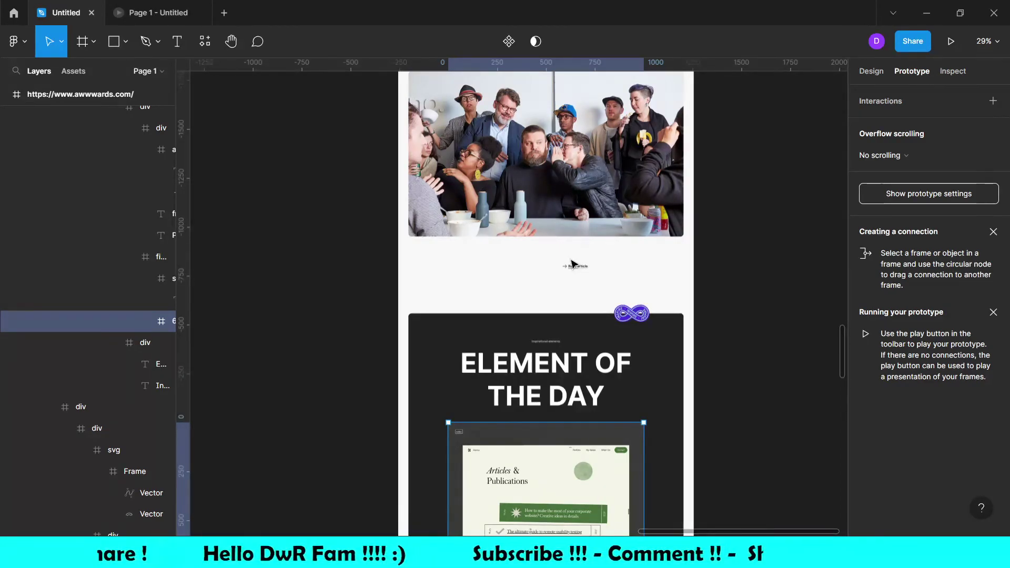
Step: Open the html.to.design plugin's detail page from the Recents list in Resources
left_click(205, 41)
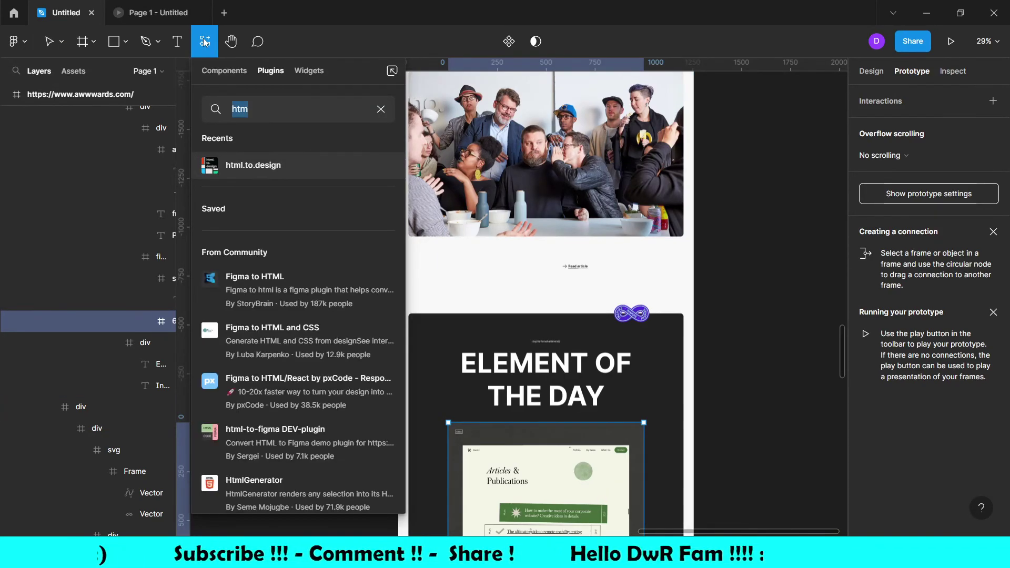
mouse_move(258, 168)
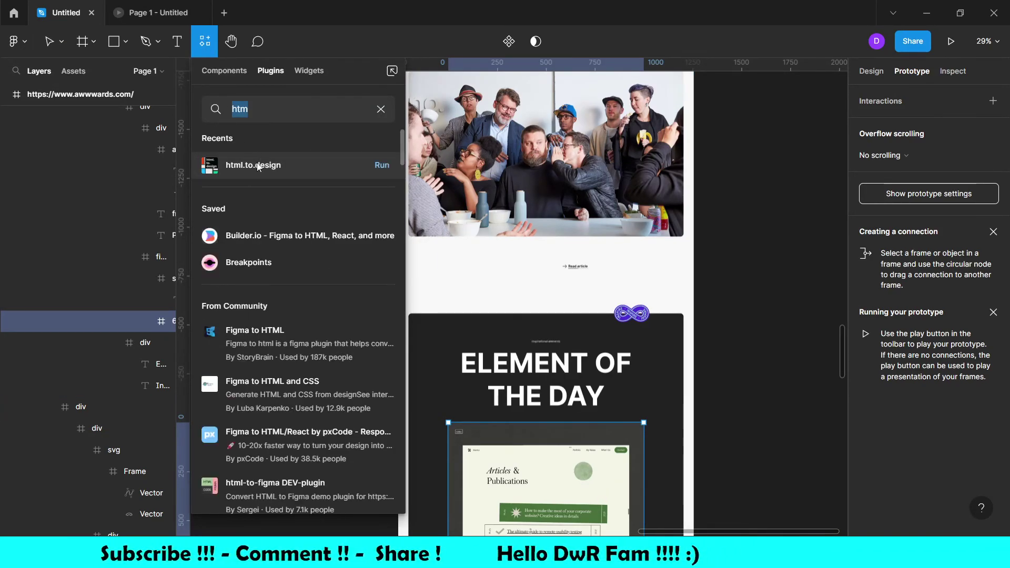
left_click(302, 171)
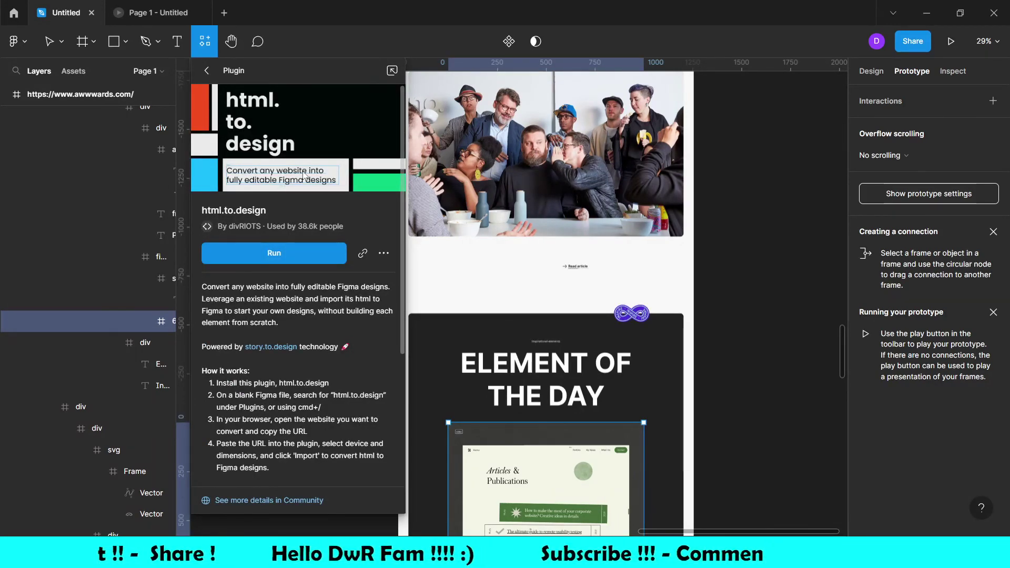